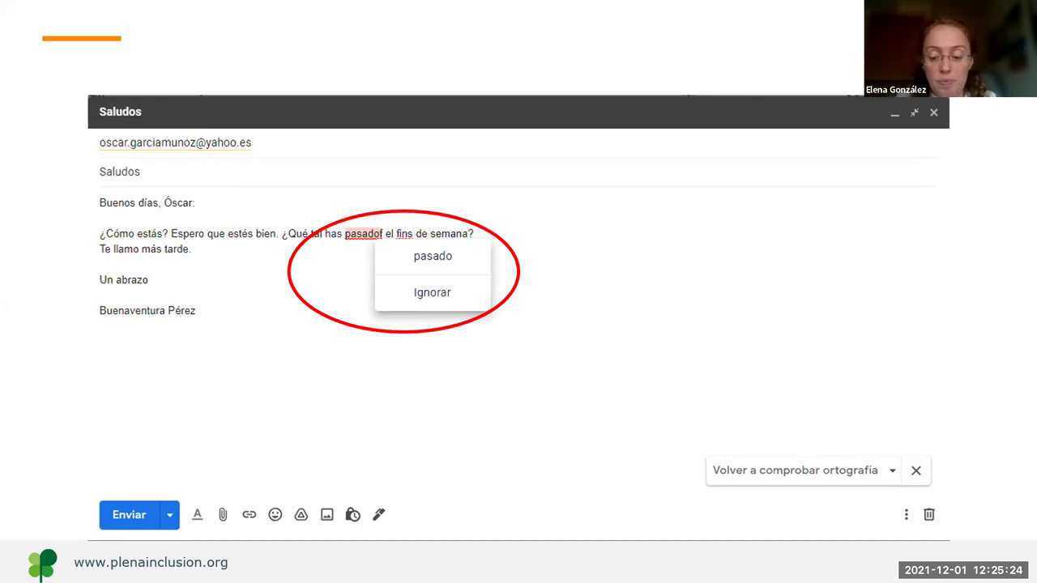
Step: Replace the misspelled 'pasadof' with the suggested 'pasado'
key("Right")
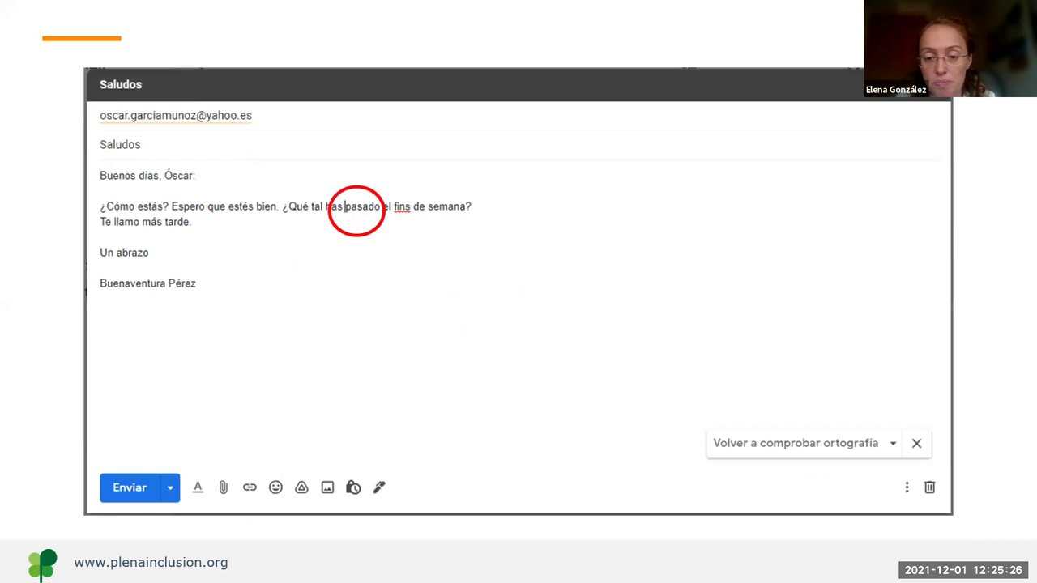
key("Left")
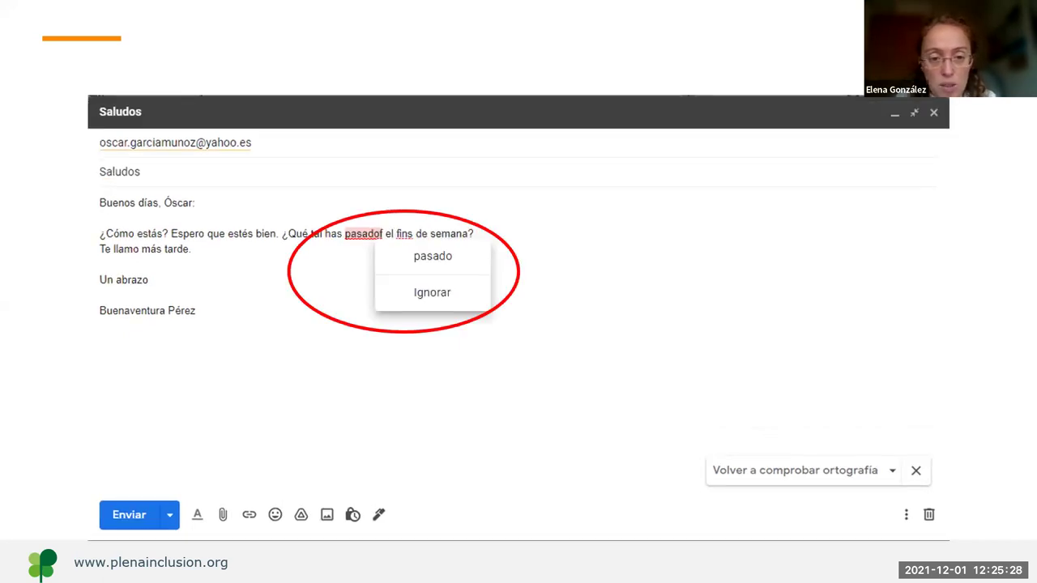
key("Right")
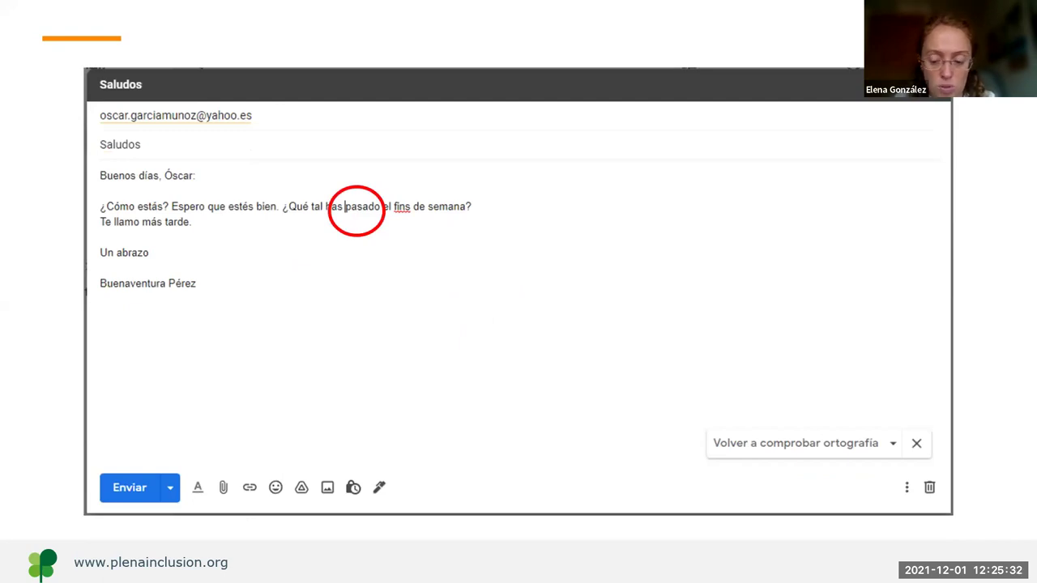
Step: Correct 'fins' to 'fin' and dismiss the 'Volver a comprobar ortografía' bar
key("Right")
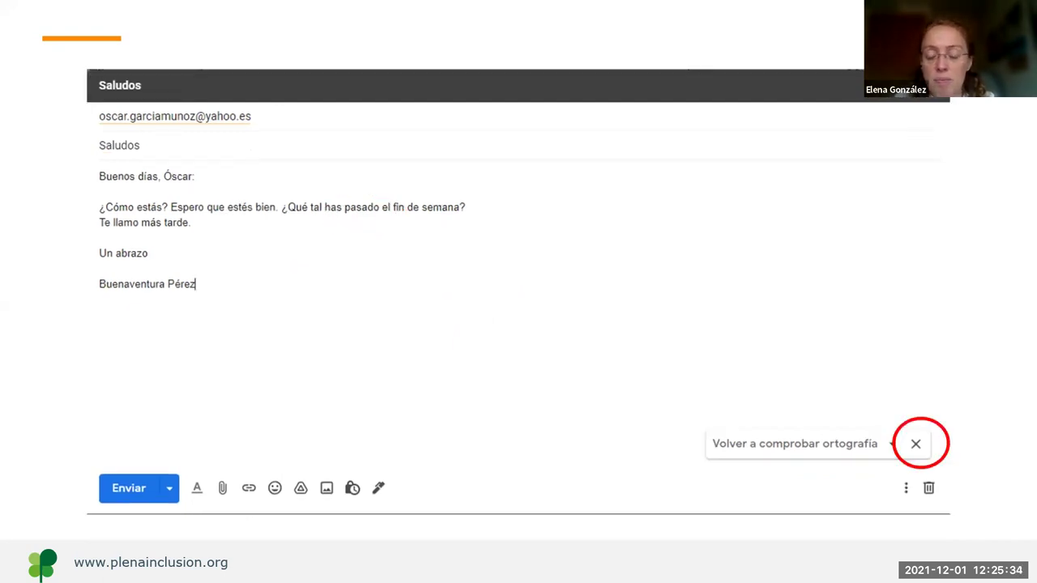
key("Right")
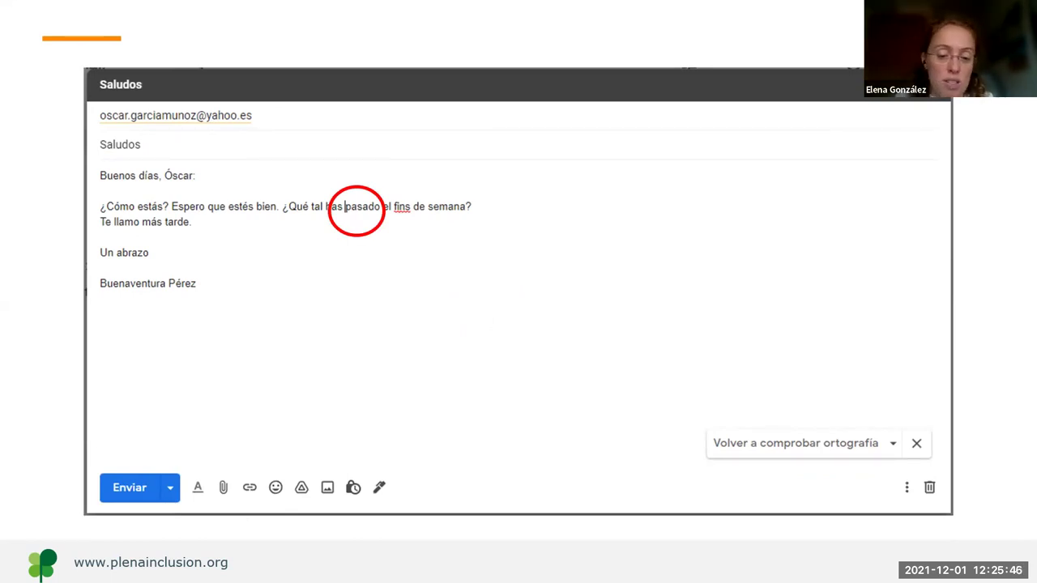
key("Right")
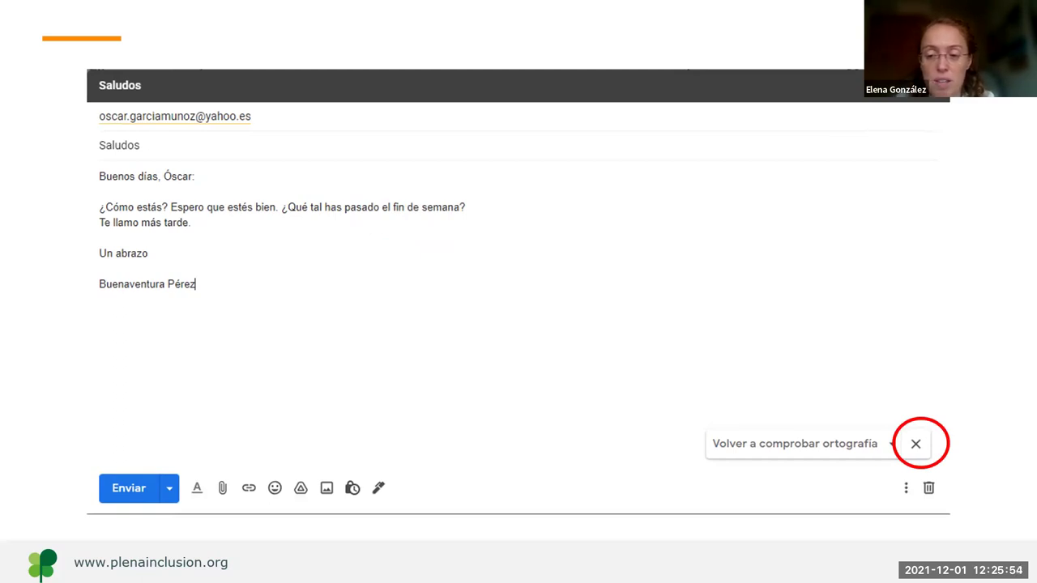
key("Right")
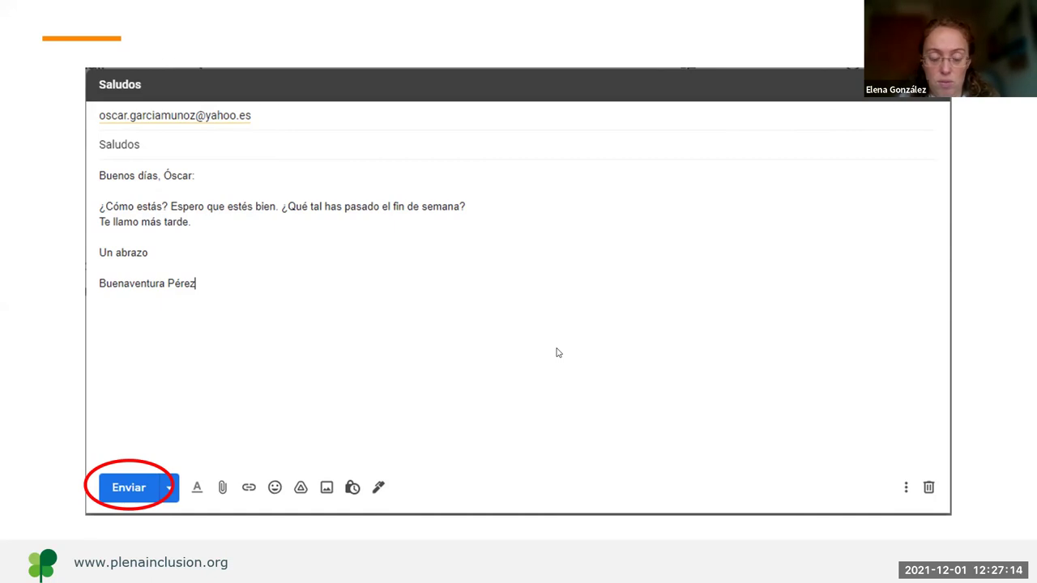
left_click(813, 372)
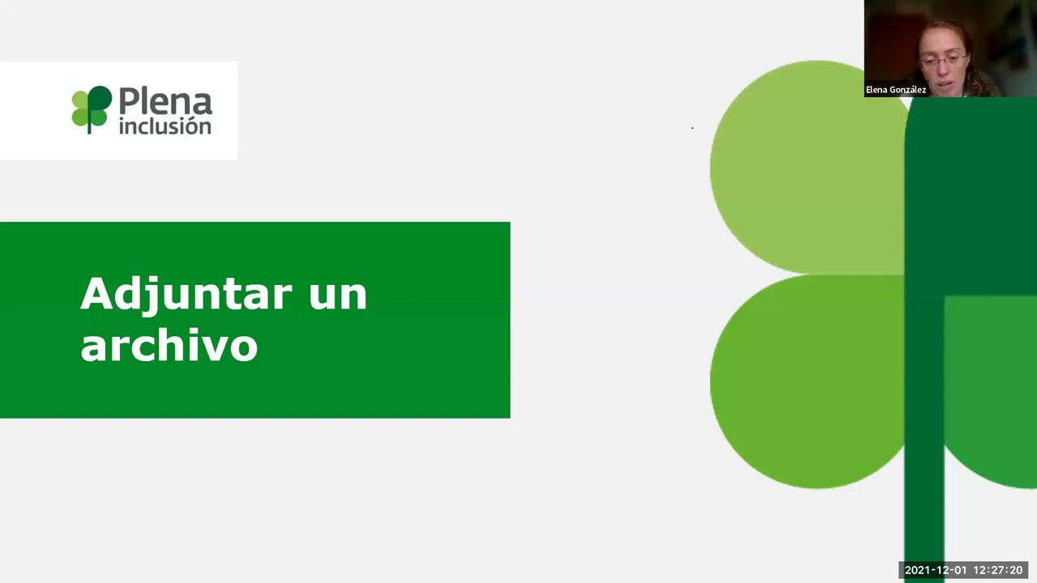
left_click(692, 127)
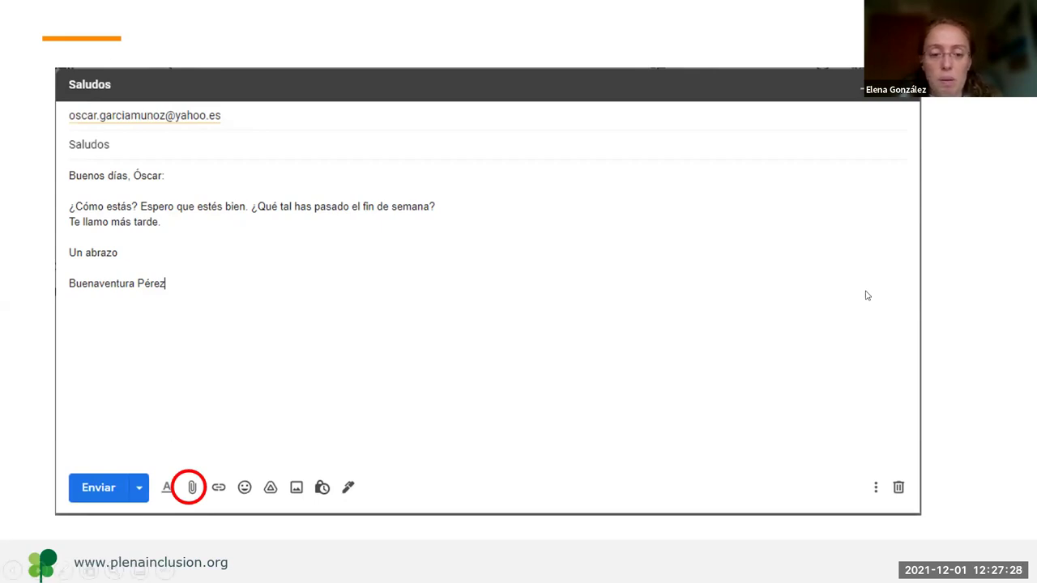
Step: Attach Curriculum.docx from the Descargas folder to the Saludos draft
key("alt+Tab")
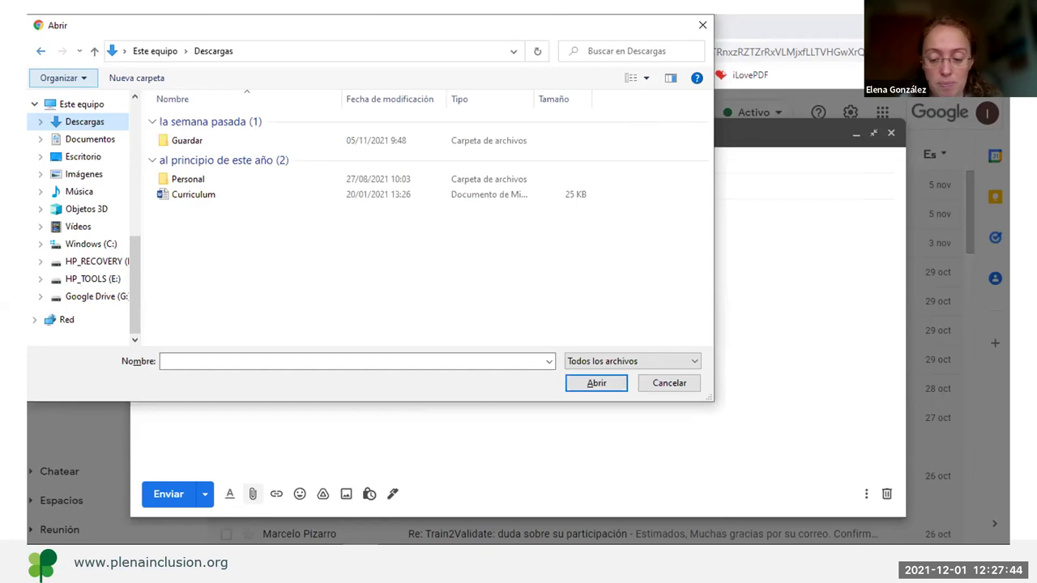
left_click(193, 195)
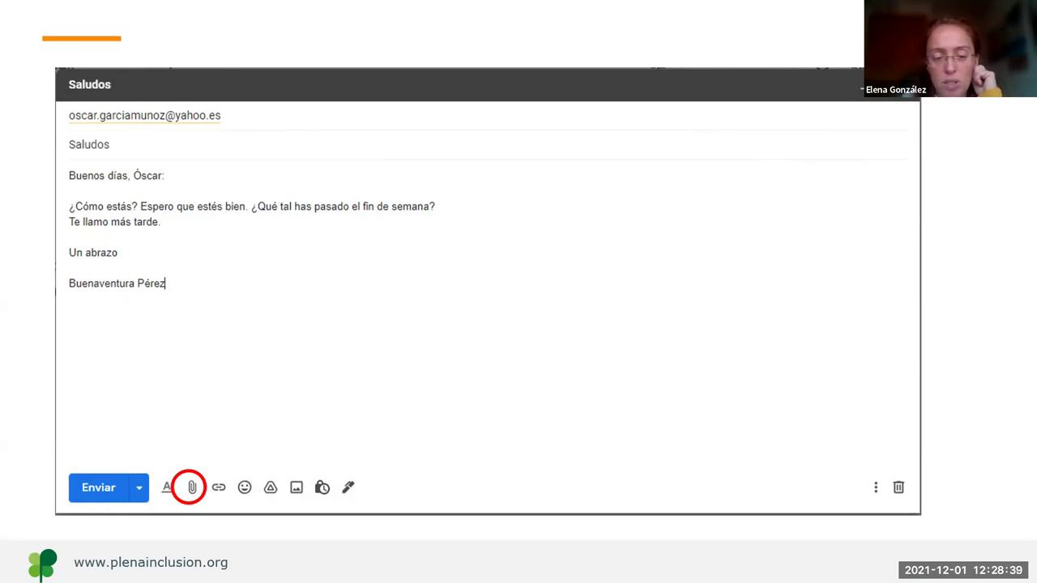
left_click(192, 487)
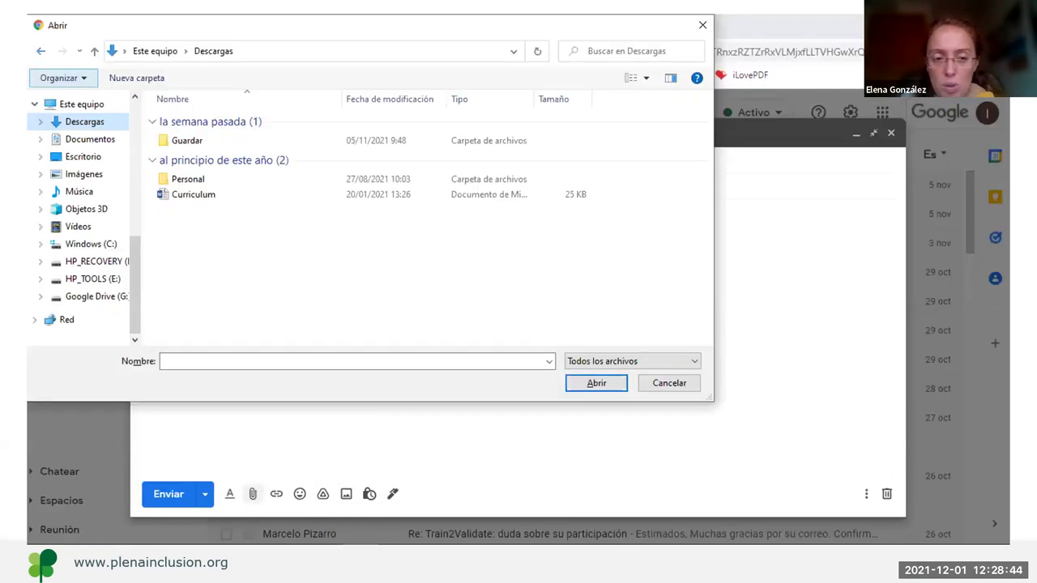
left_click(192, 195)
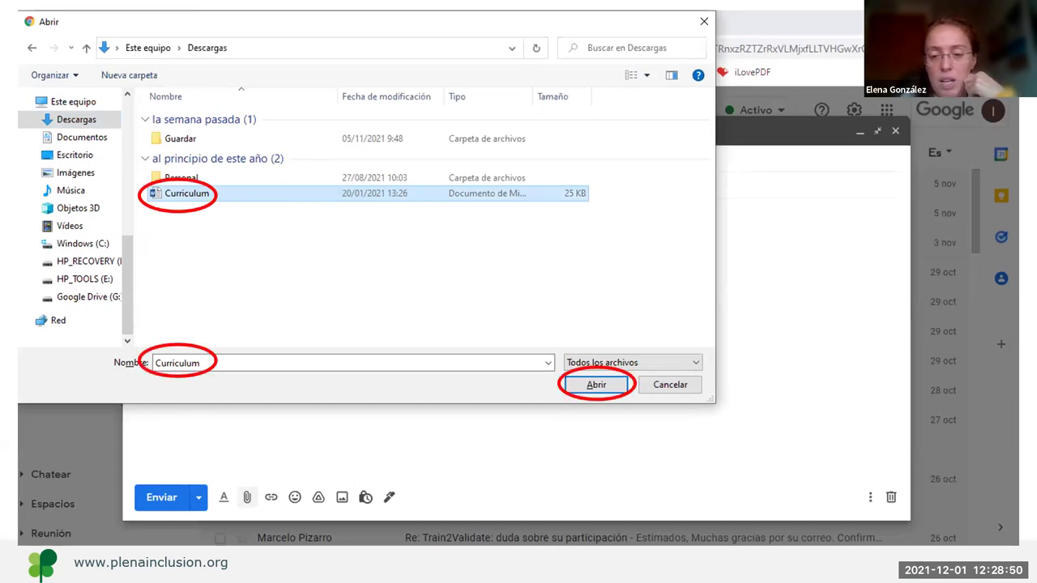
key("Return")
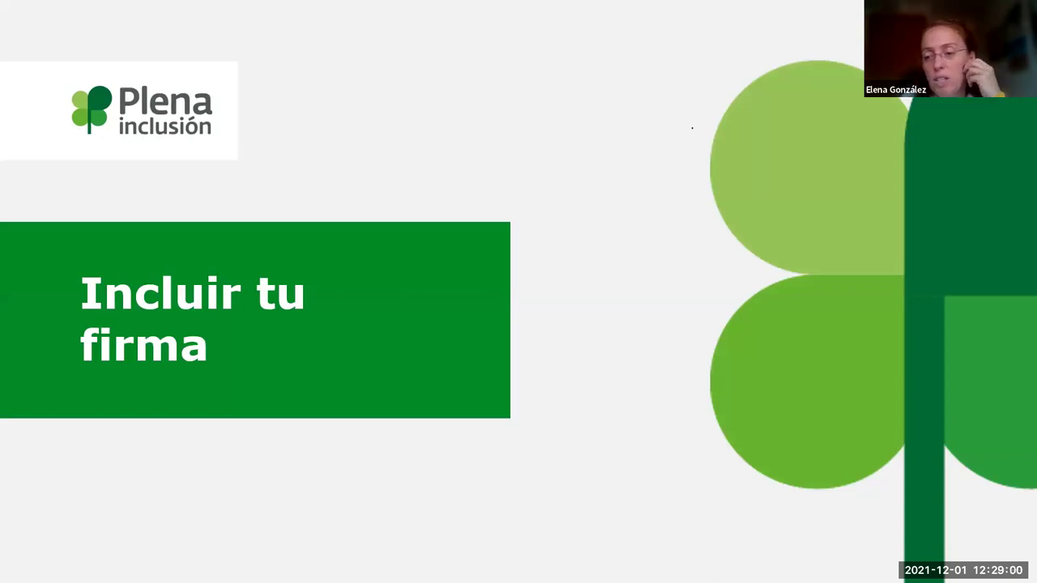
Step: Close the Saludos compose window and go to the Recibidos inbox
key("Right")
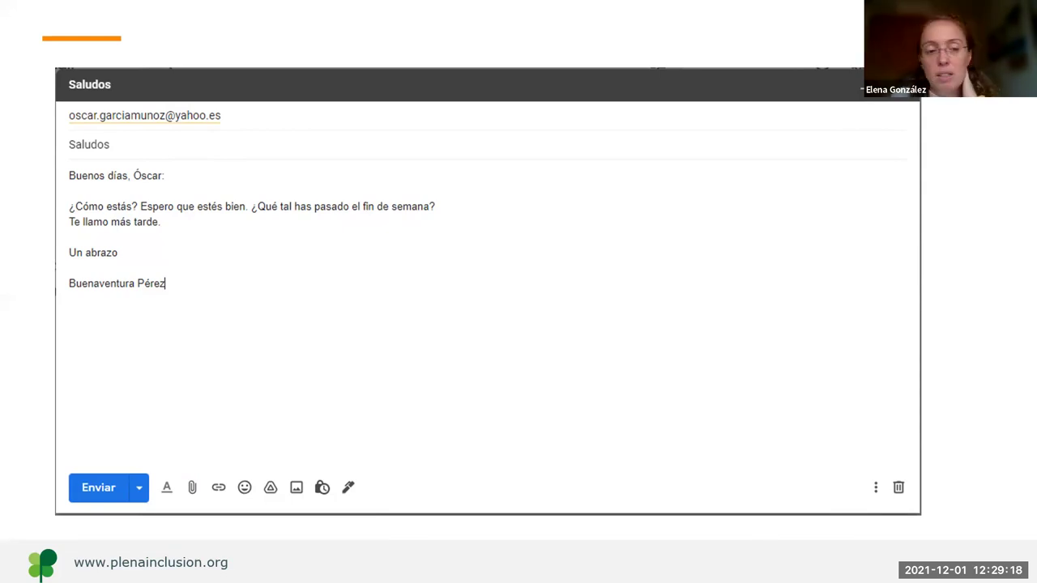
key("Right")
key("Left")
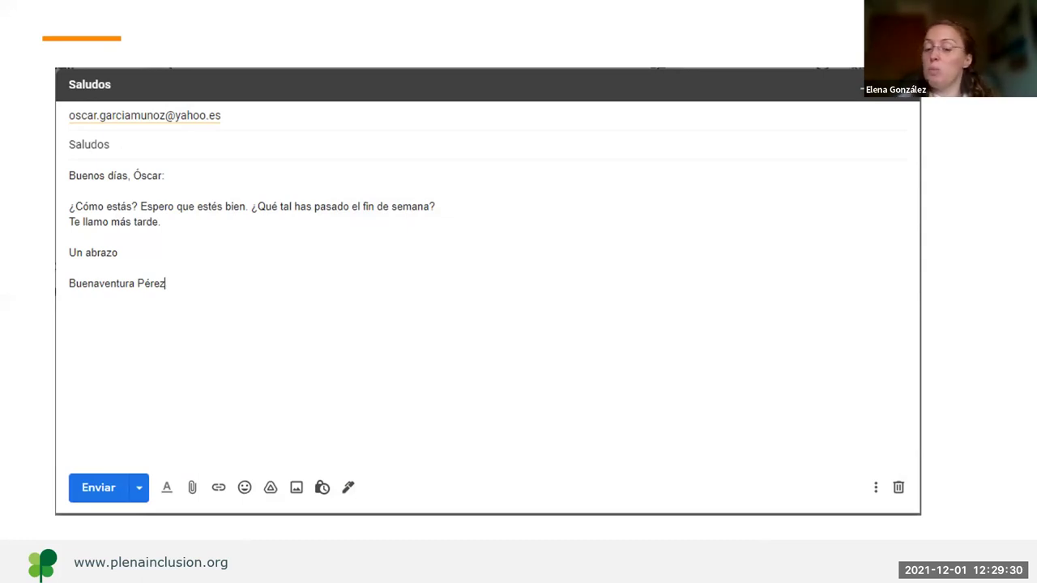
key("Right")
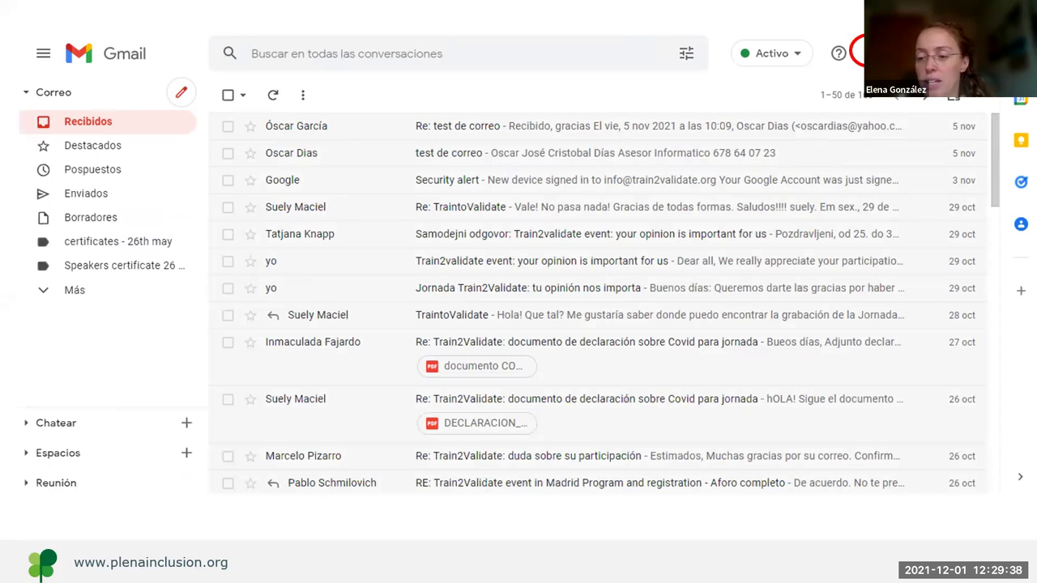
Step: Open Gmail's quick settings panel from the gear icon
left_click(864, 53)
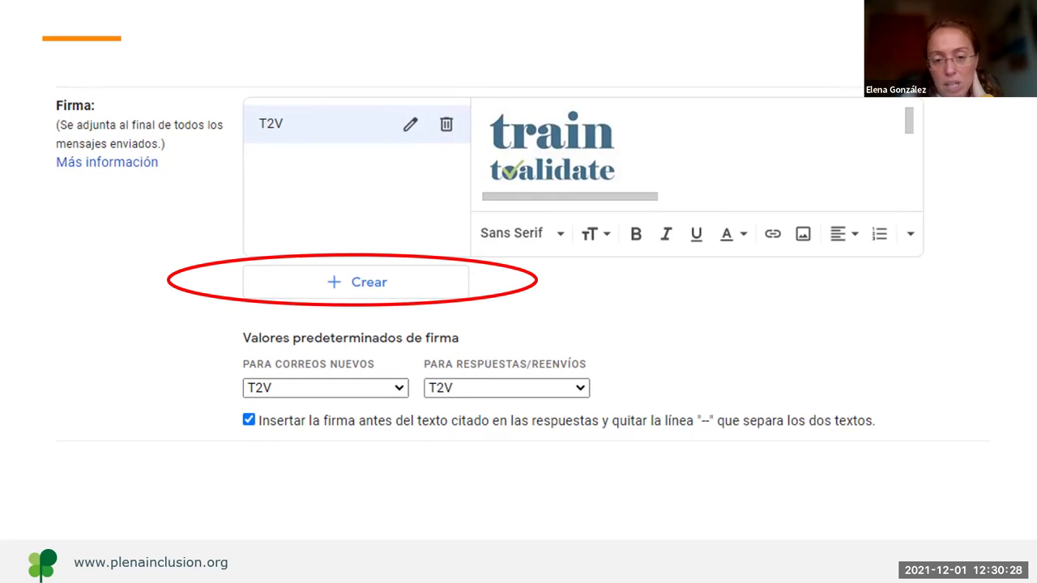
Step: Use + Crear under Firma to add a signature named 'Mi firma profesional'
key("Right")
key("Left")
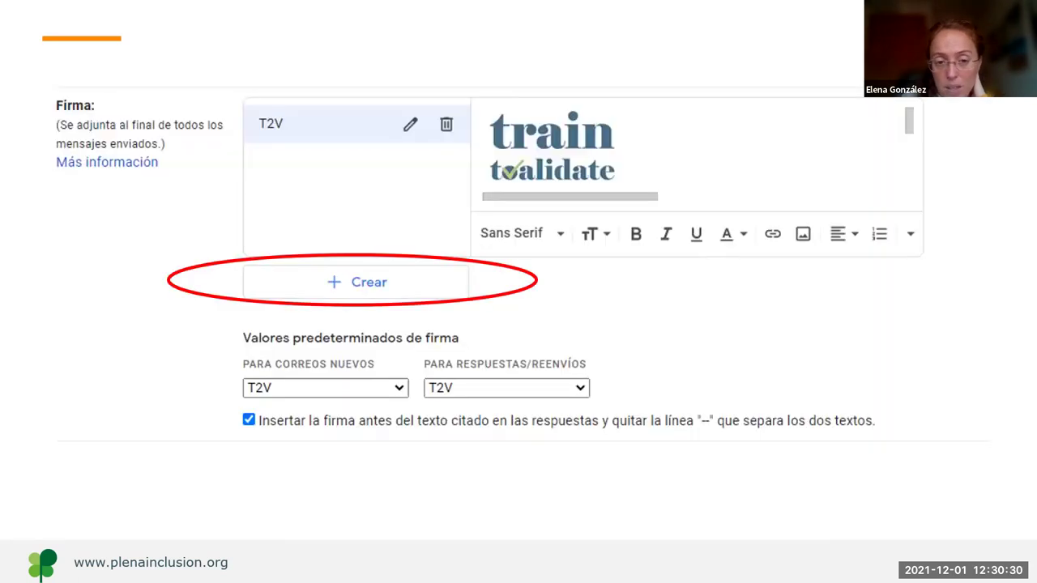
key("Right")
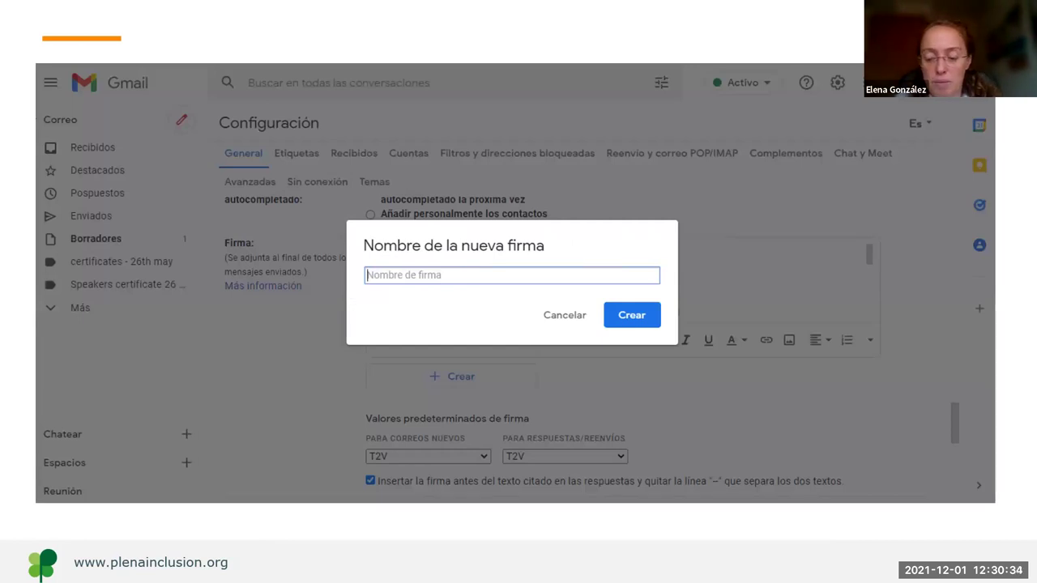
key("Right")
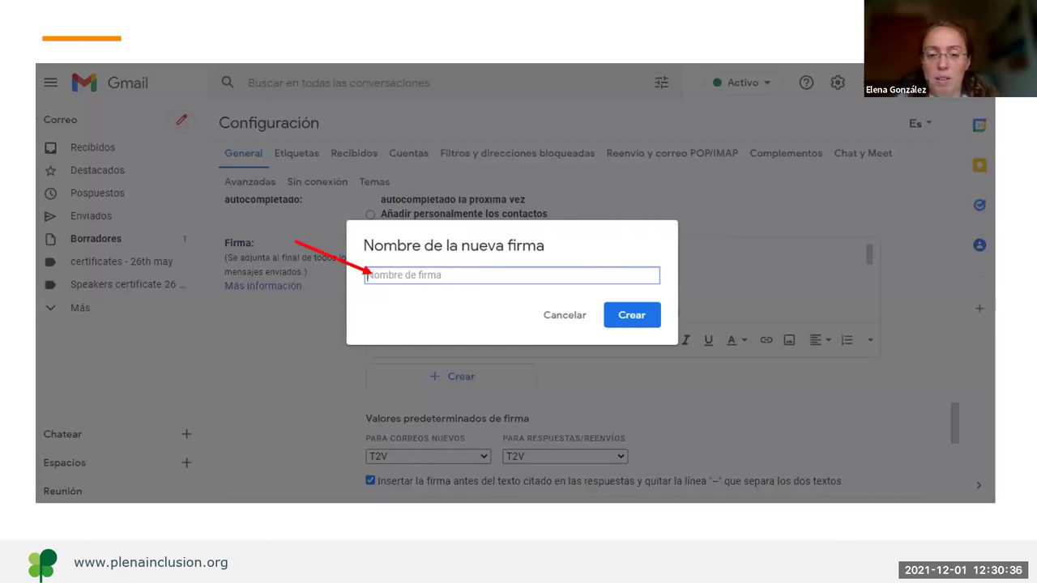
key("Right")
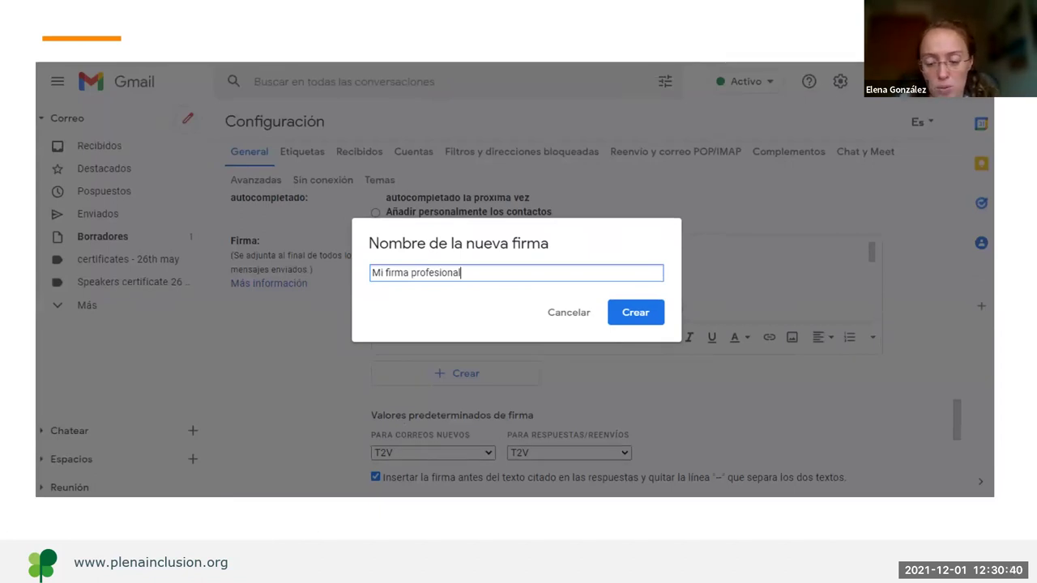
key("Right")
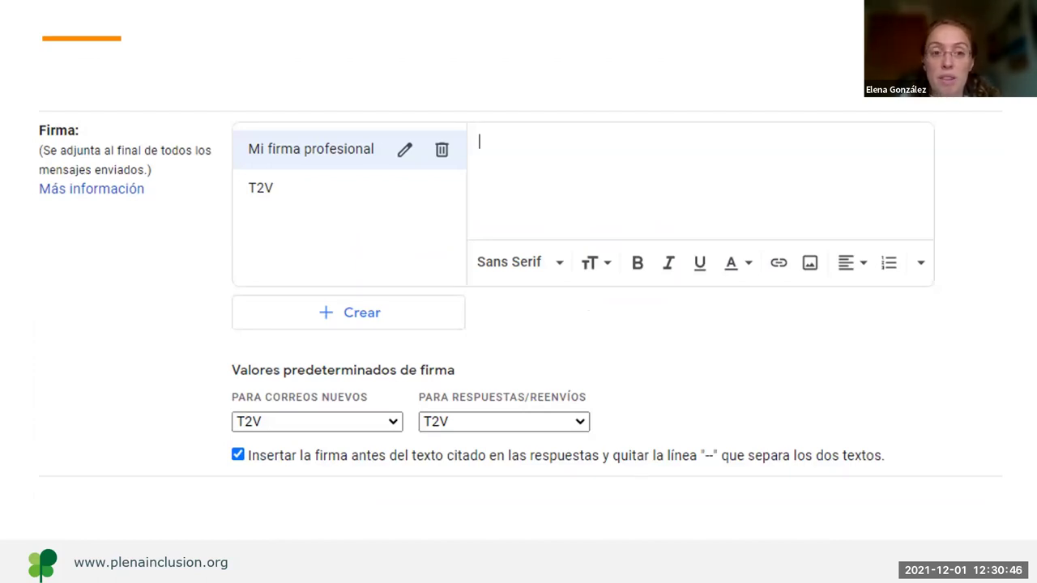
Step: Fill the signature editor with name, job title, organisation, phone and e-mail
key("Right")
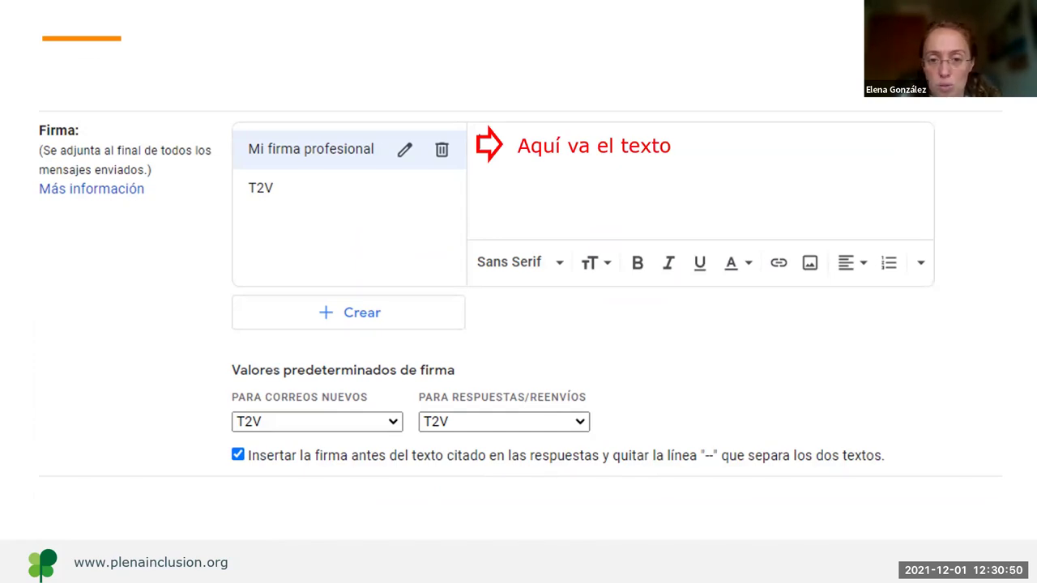
key("Right")
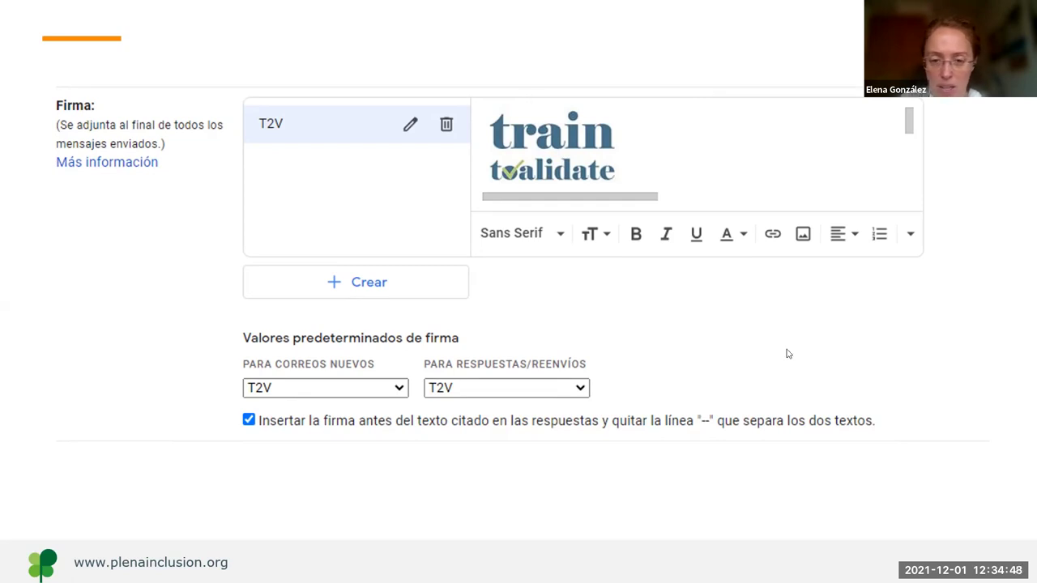
Step: Move past the Incluir tu firma slide to the reopened Saludos draft
scroll(786, 353, "up", 15)
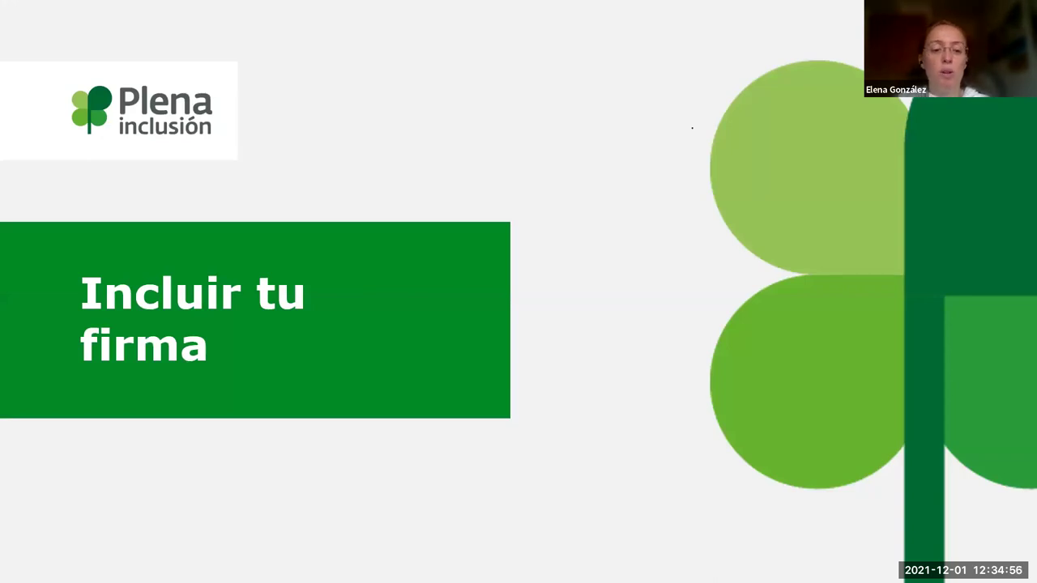
key("Right")
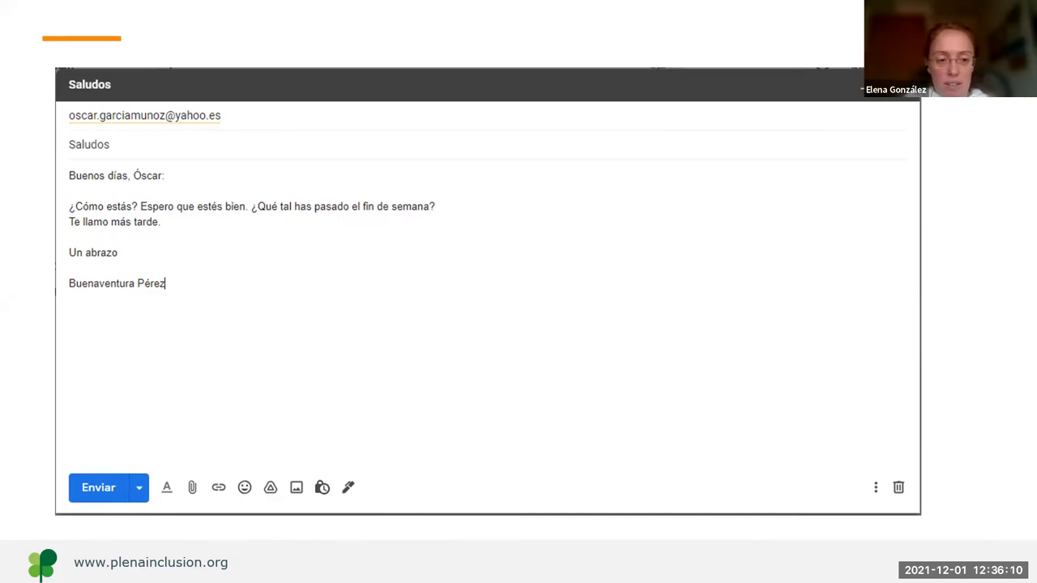
Step: Go from the draft to the inbox, then gear icon > Ver todos los ajustes
key("Right")
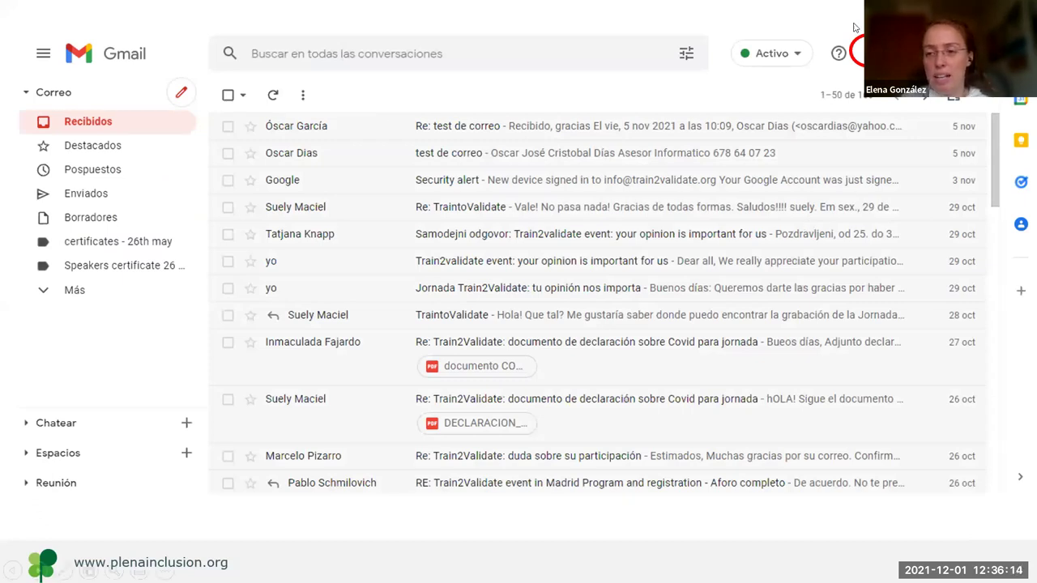
key("Right")
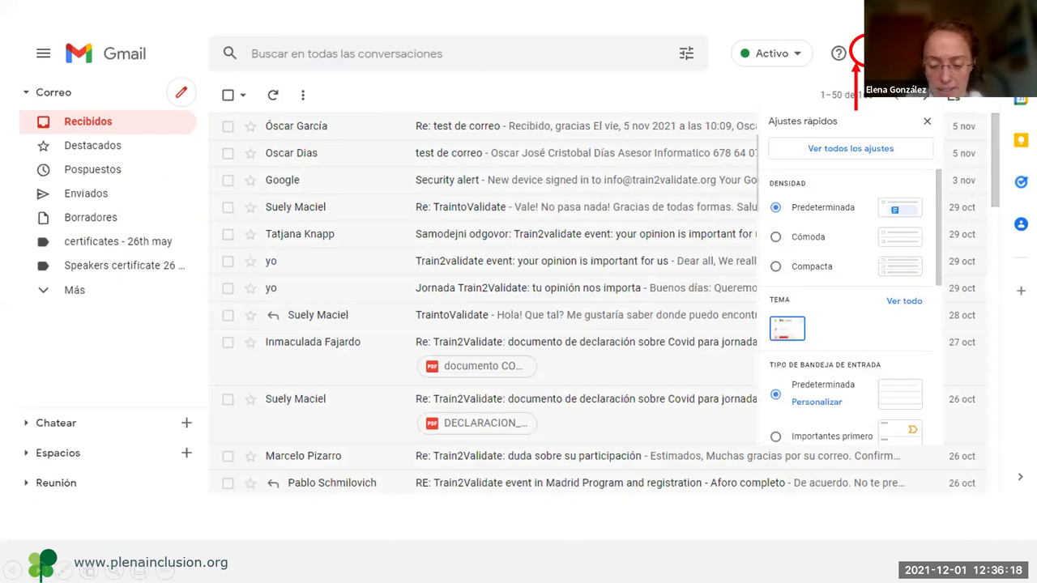
key("Right")
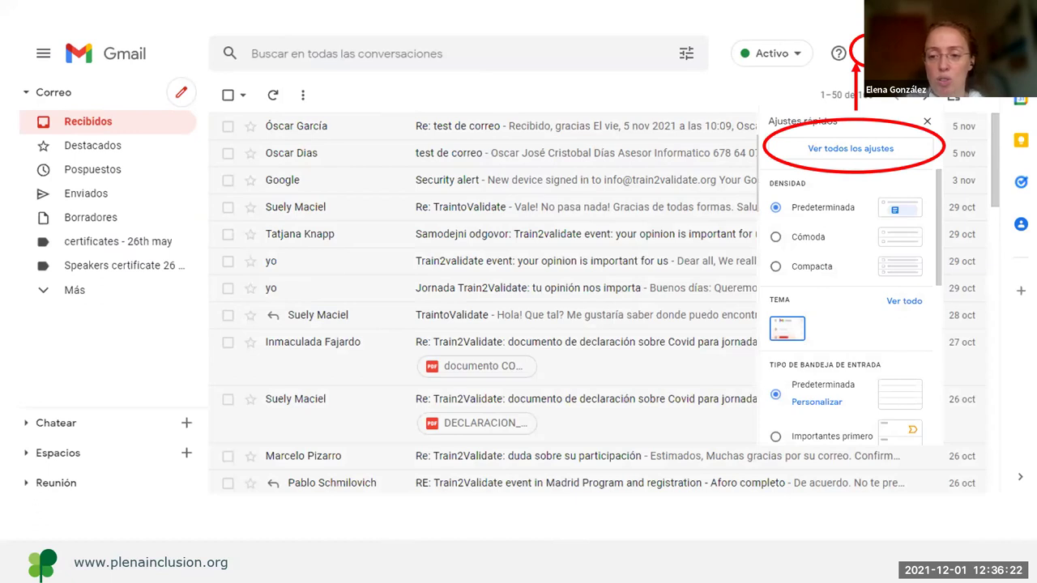
key("Right")
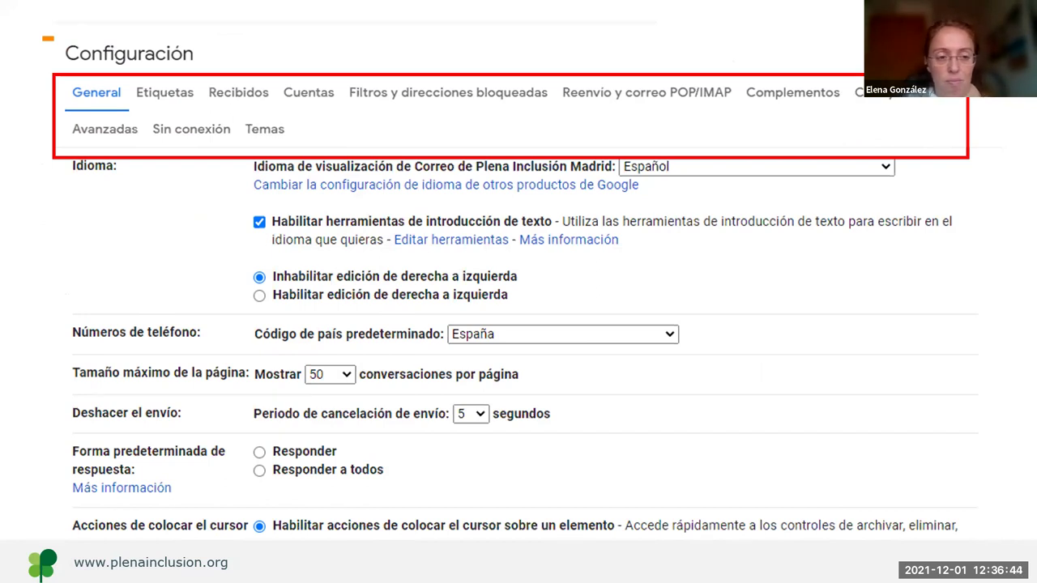
Step: Scroll General settings to the Firma section showing T2V as default, ready for + Crear
key("Right")
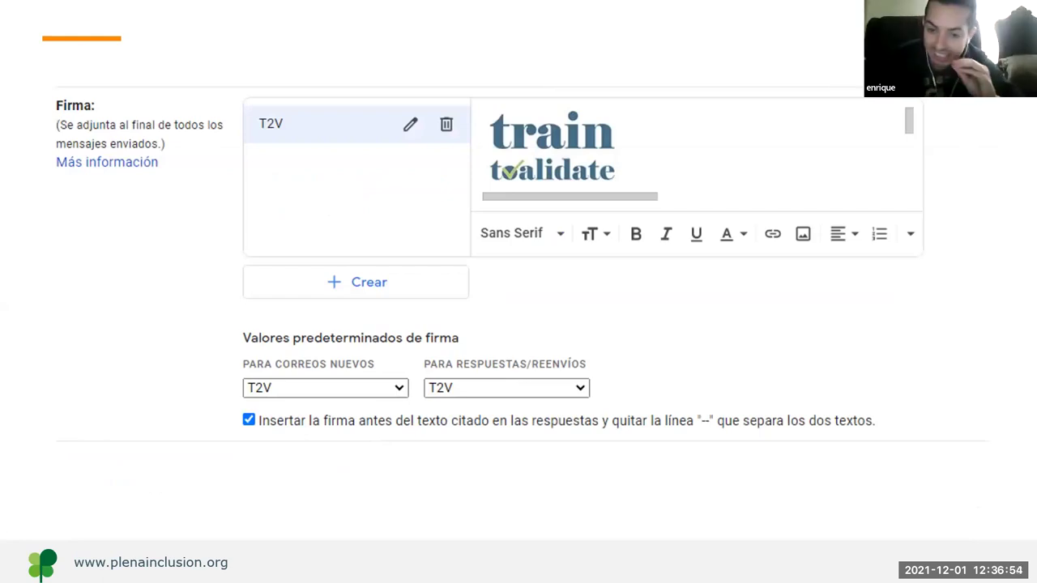
key("Right")
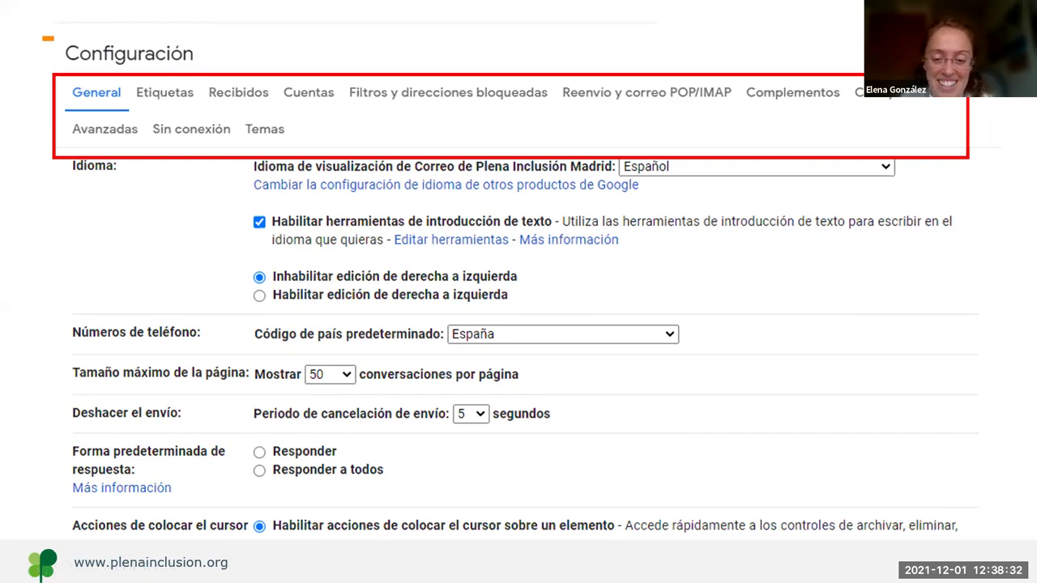
key("Right")
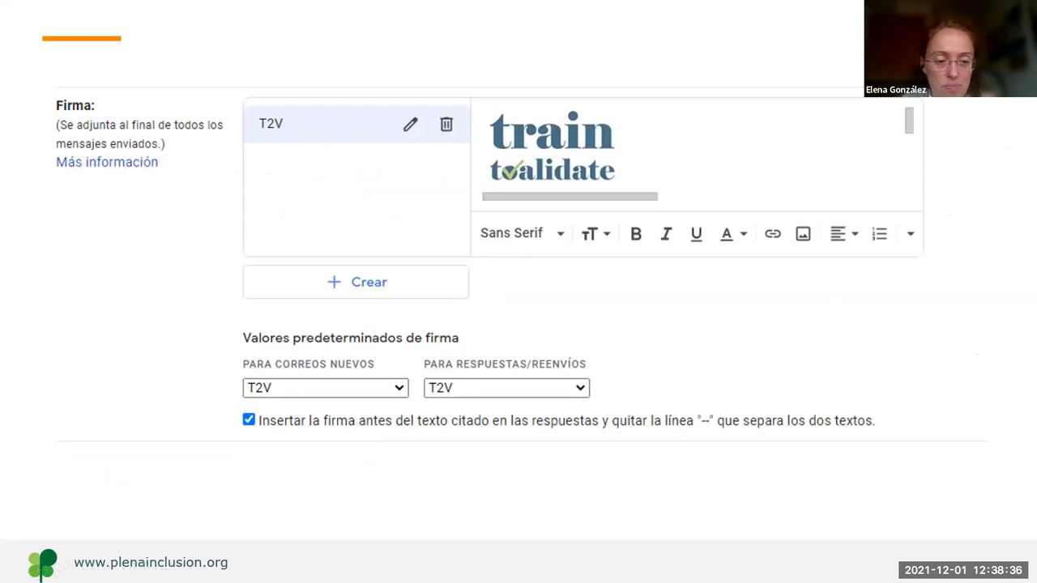
key("Right")
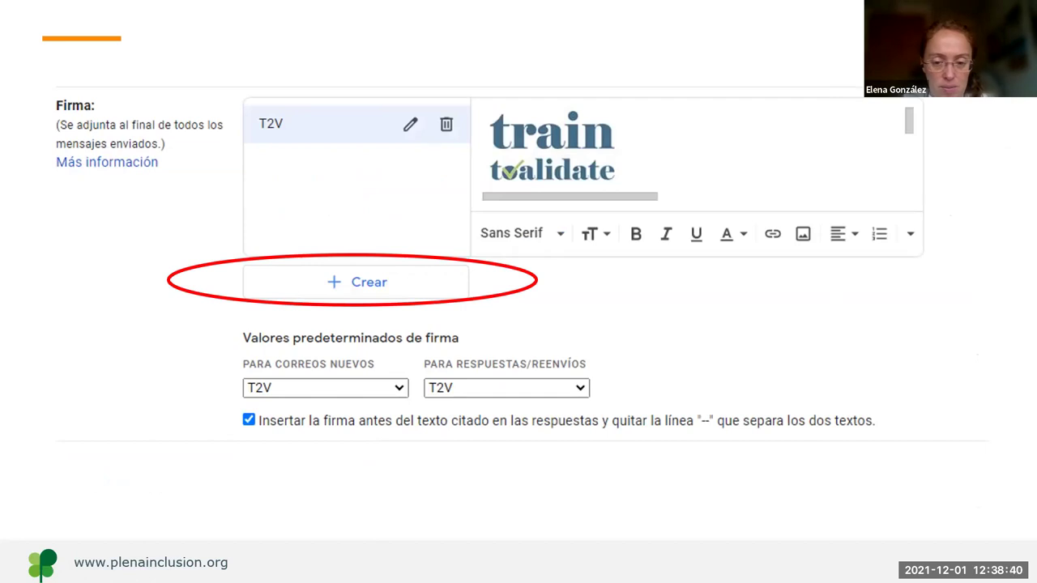
Step: Enter 'Mi firma profesional' in the new-signature name dialog and confirm with Crear
key("Right")
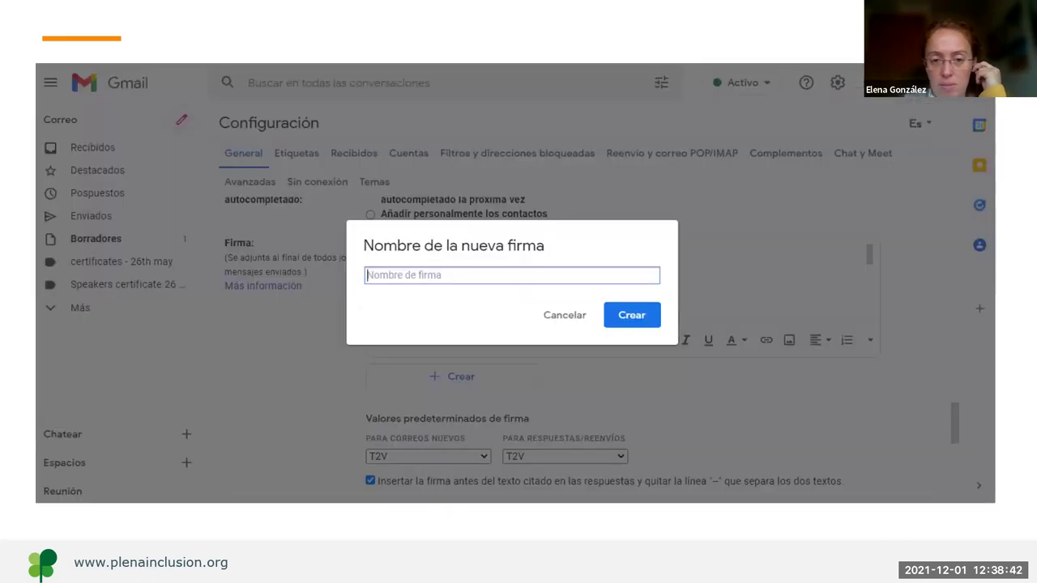
key("Right")
key("Right")
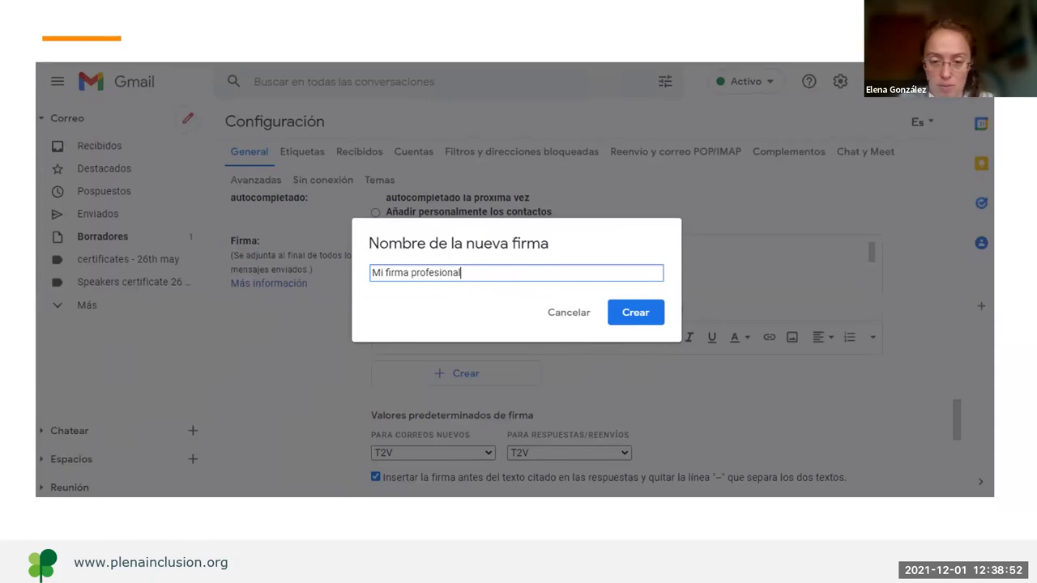
key("Right")
key("Right")
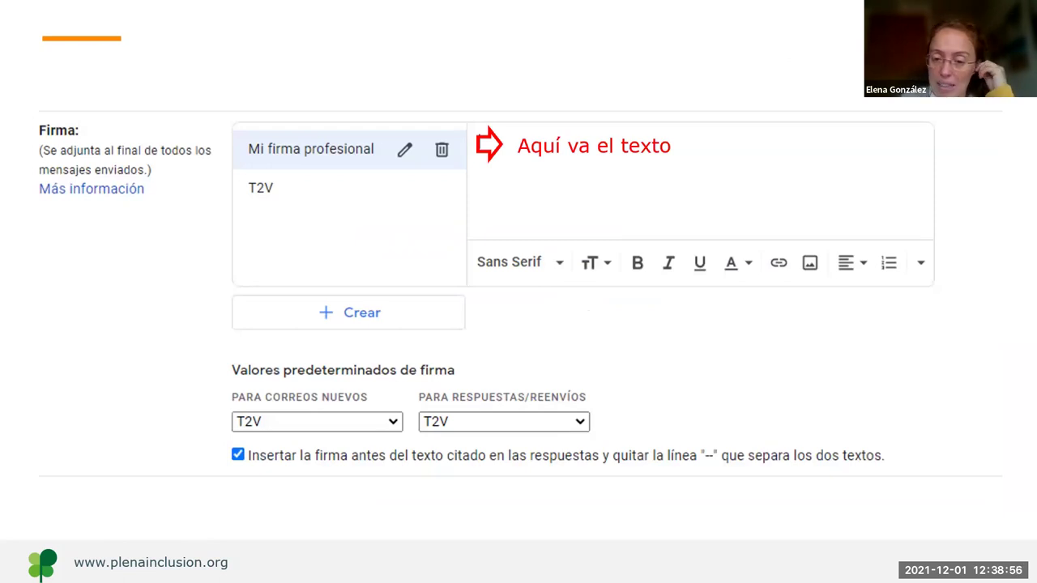
Step: Enter the name, 'Administrativo', 'Plena Inclusión Madrid', phone and e-mail lines into Mi firma profesional
key("Right")
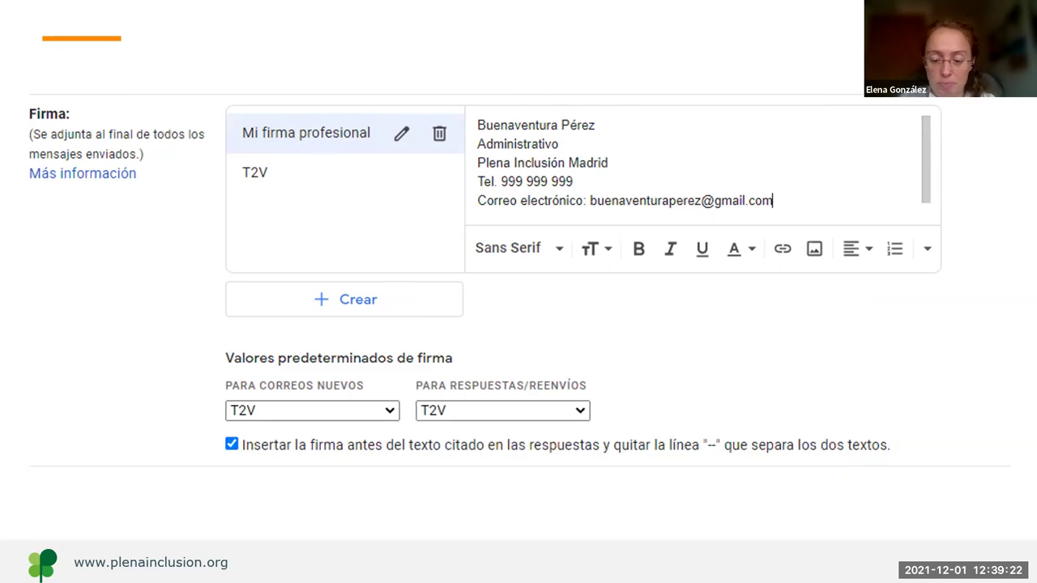
left_click(312, 410)
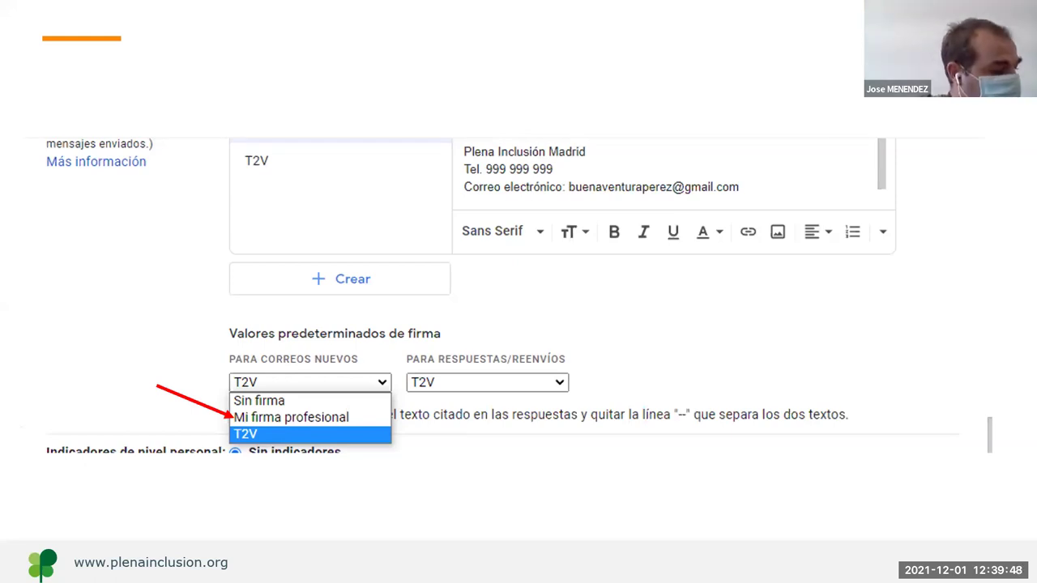
Step: Choose Mi firma profesional instead of T2V under both 'Para correos nuevos' and 'Para respuestas/reenvíos'
key("Right")
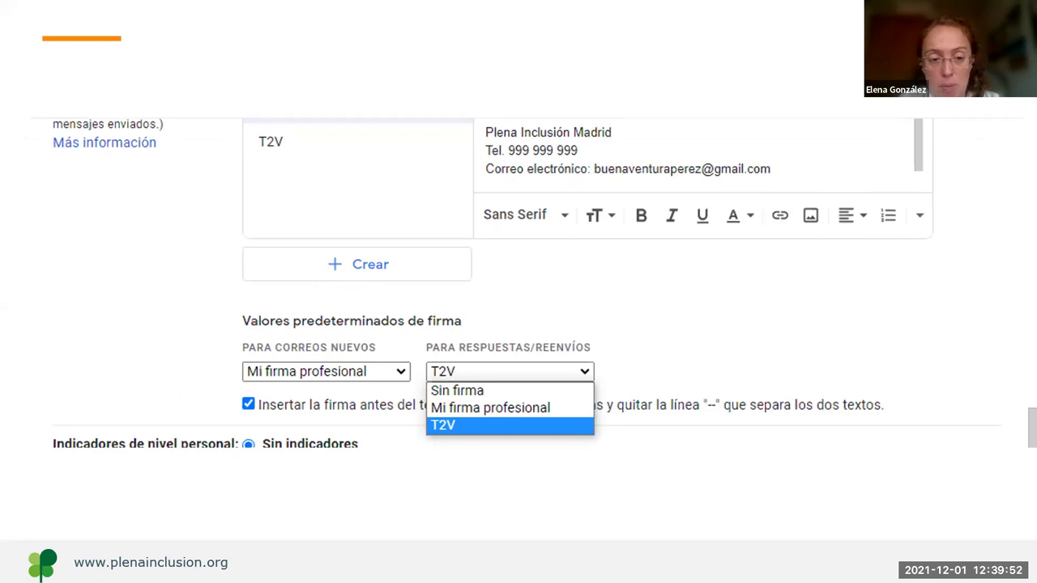
key("Right")
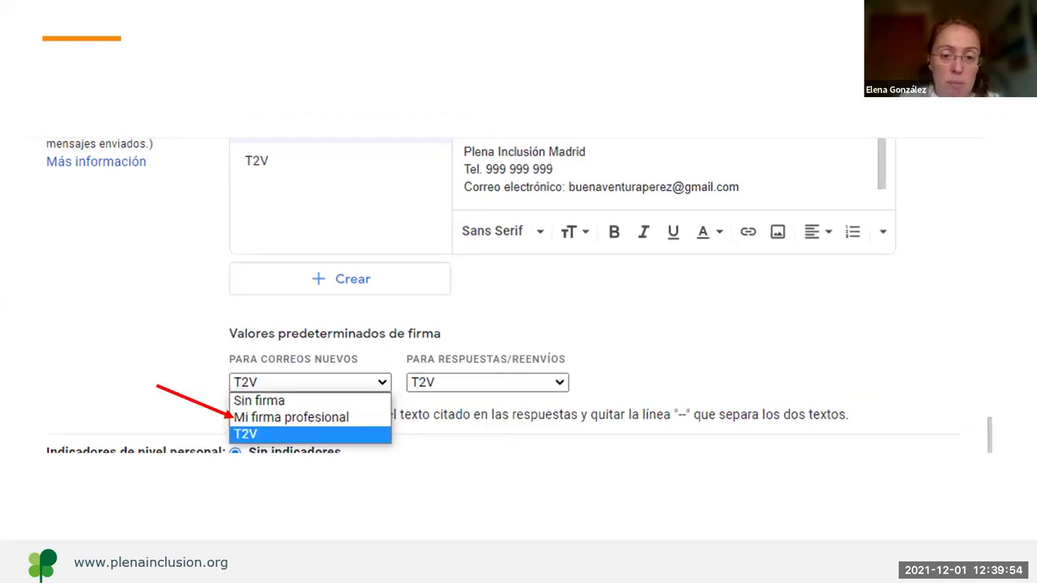
key("Right")
key("Right")
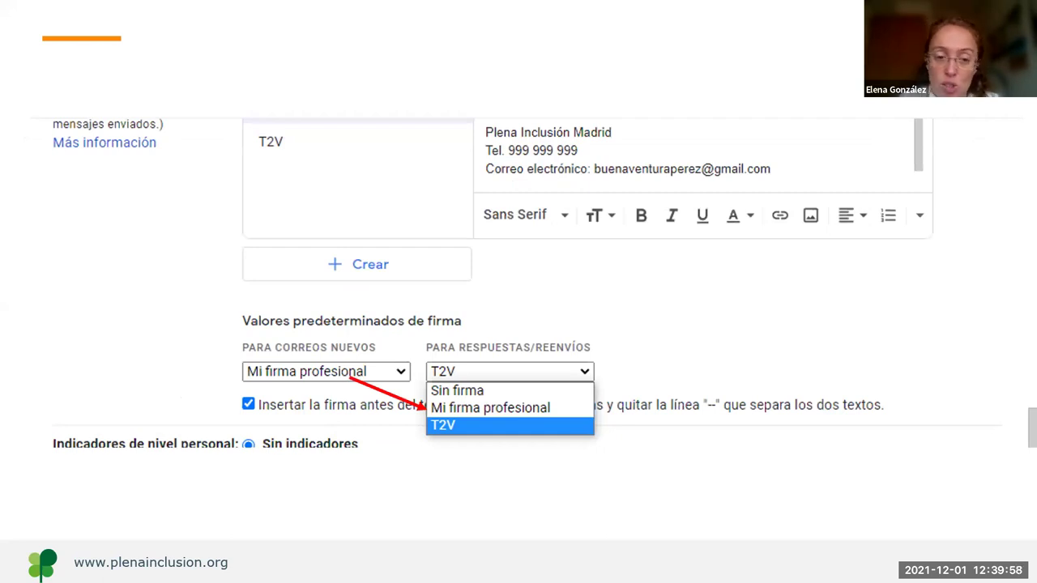
key("Right")
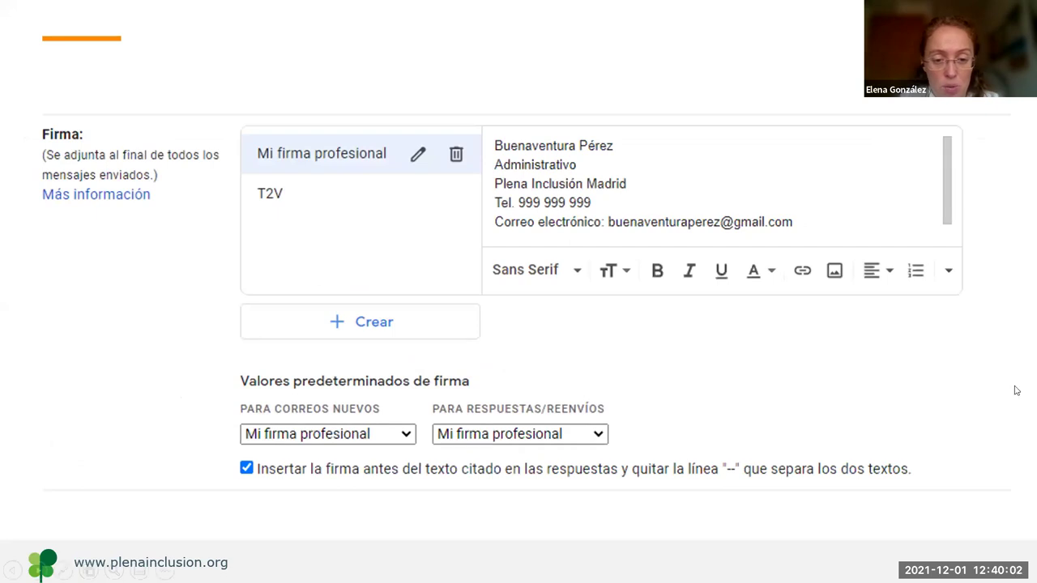
key("Right")
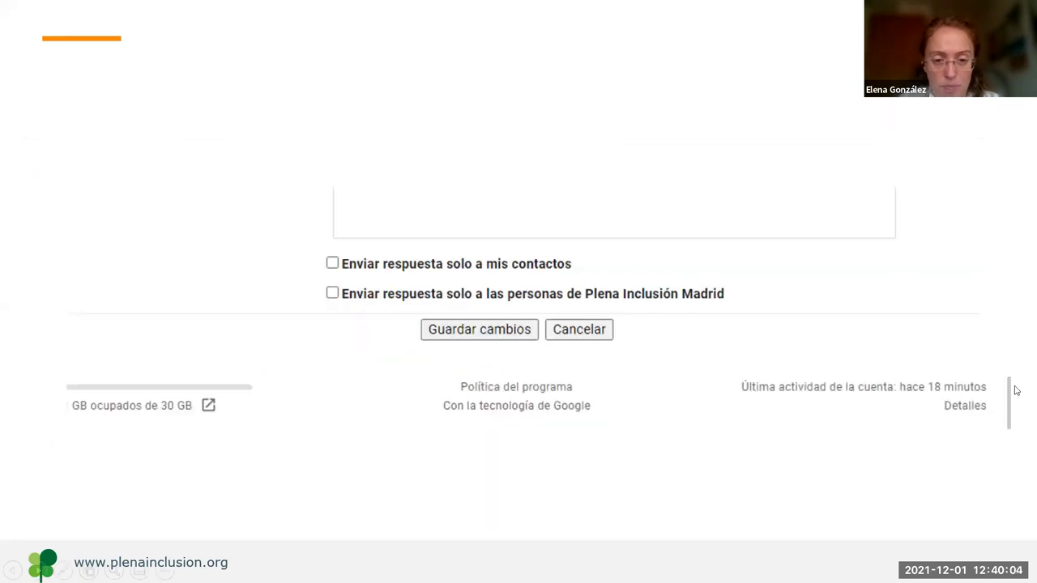
Step: Apply the new signature defaults with 'Guardar cambios' at the bottom of the Settings page
key("Left")
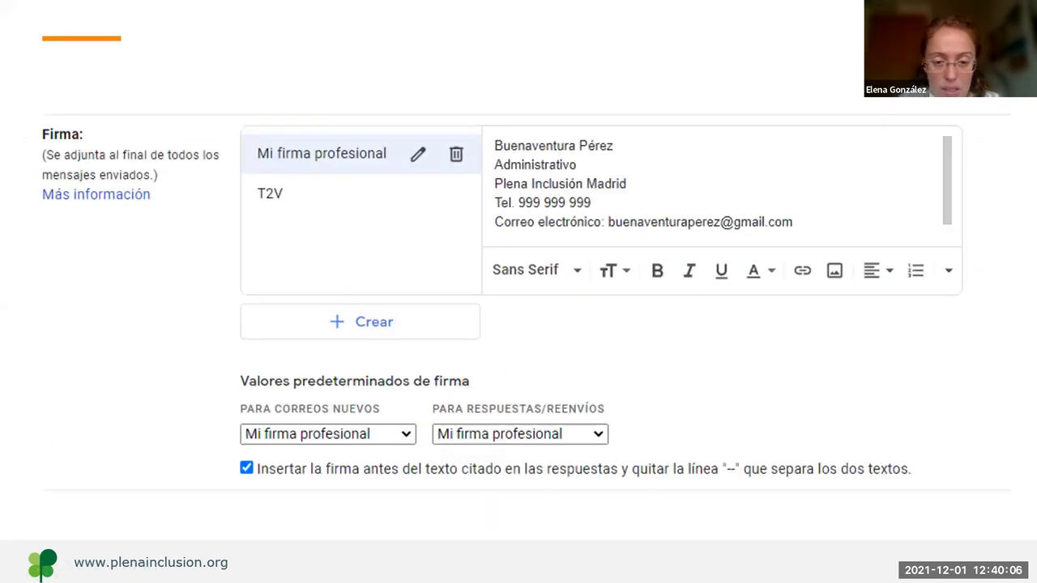
key("Right")
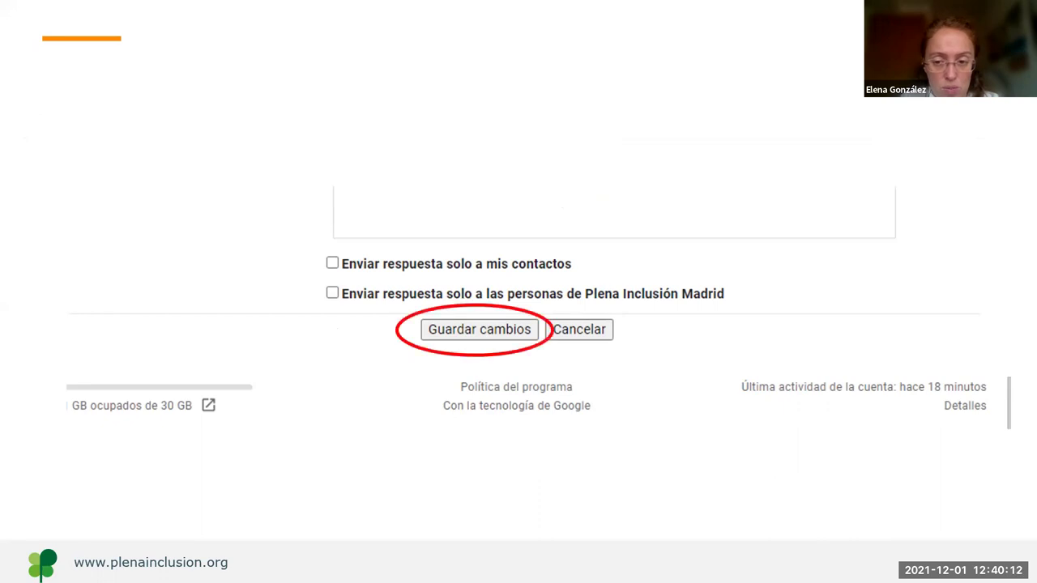
key("Right")
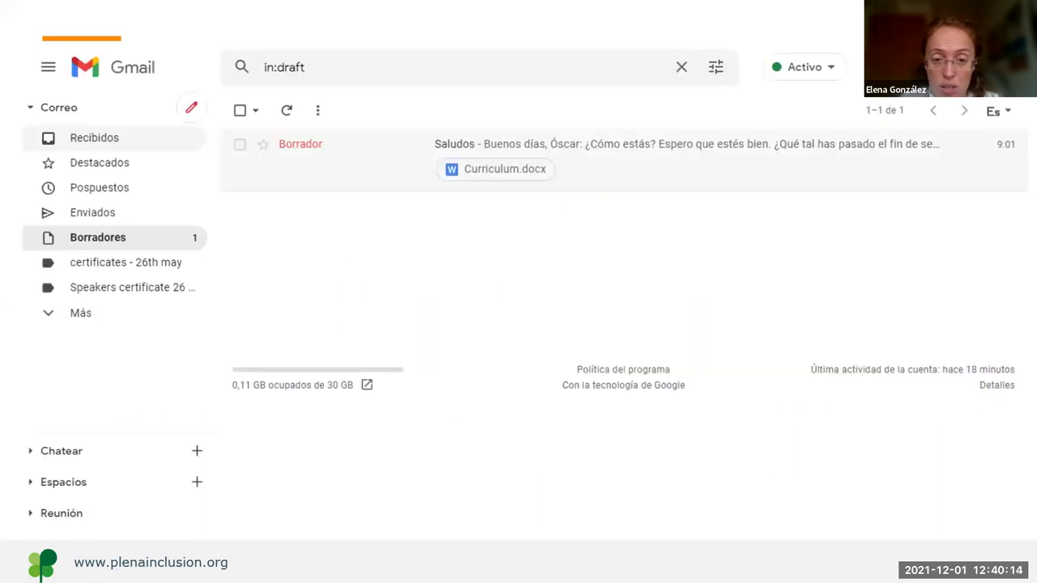
key("Left")
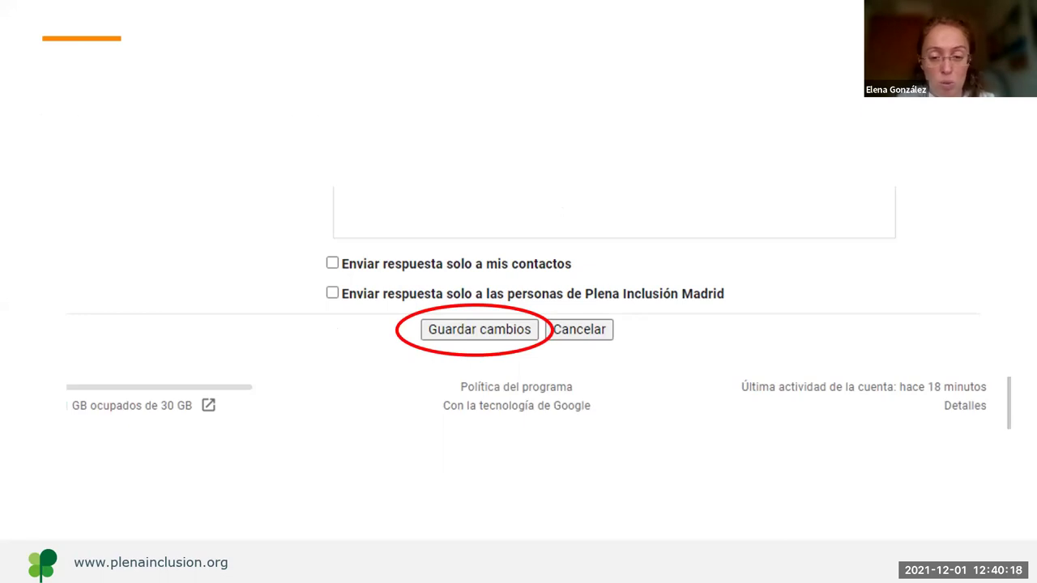
key("Right")
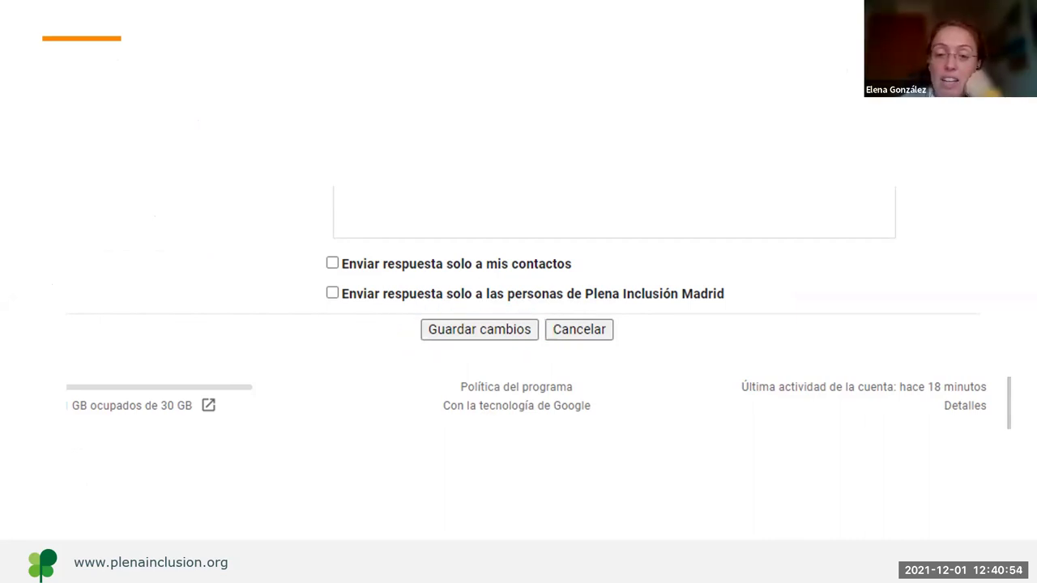
key("Right")
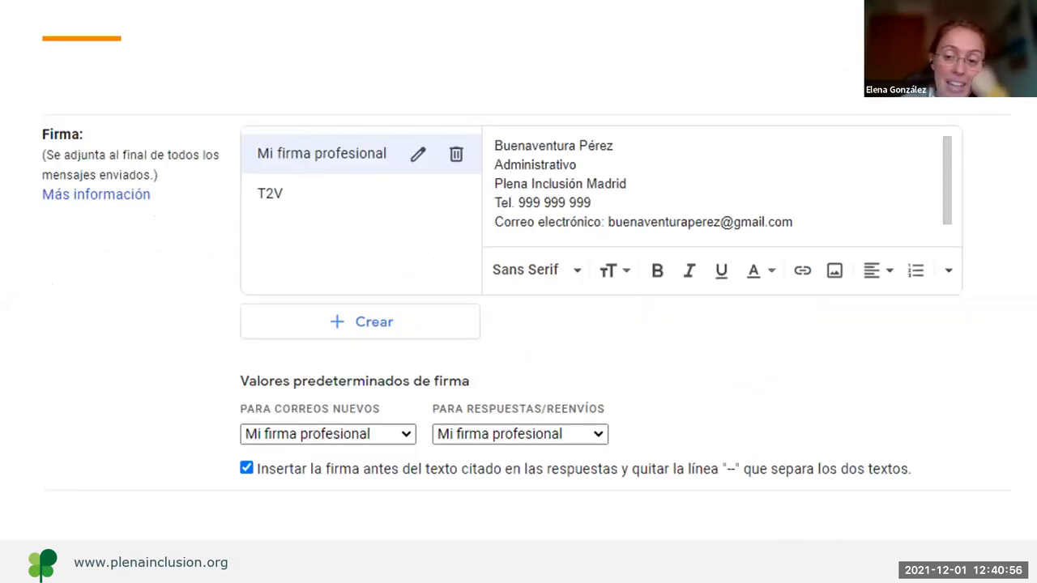
Step: Show the slide with 'Guardar cambios' circled at the bottom of the settings page
key("Left")
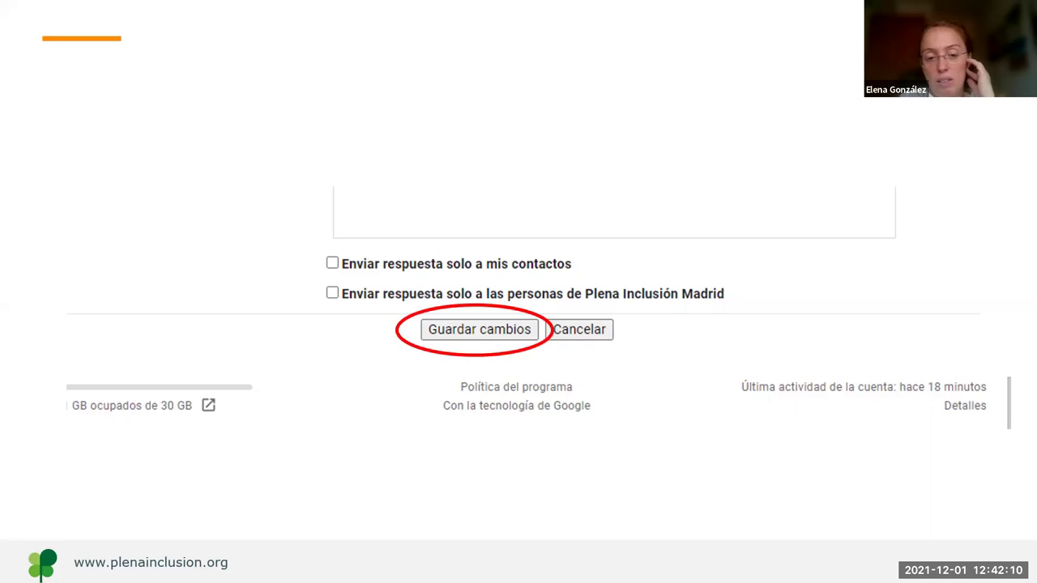
Step: Show the Borradores folder listing the single 'Saludos' draft with Curriculum.docx attached
key("Right")
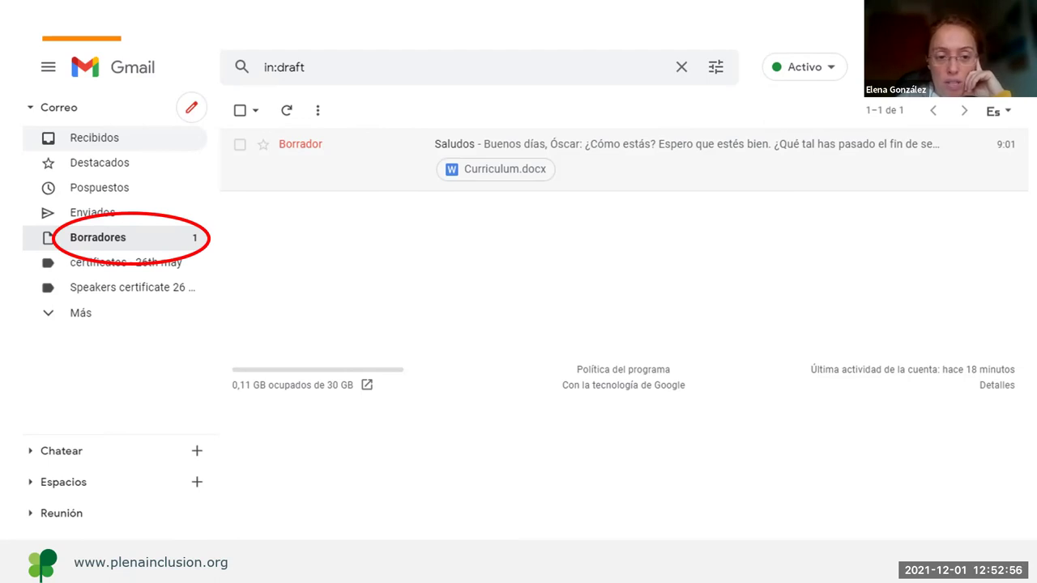
Step: Open the 'Saludos' draft, ending in 'Un abrazo' with Curriculum.docx attached, for editing
key("Return")
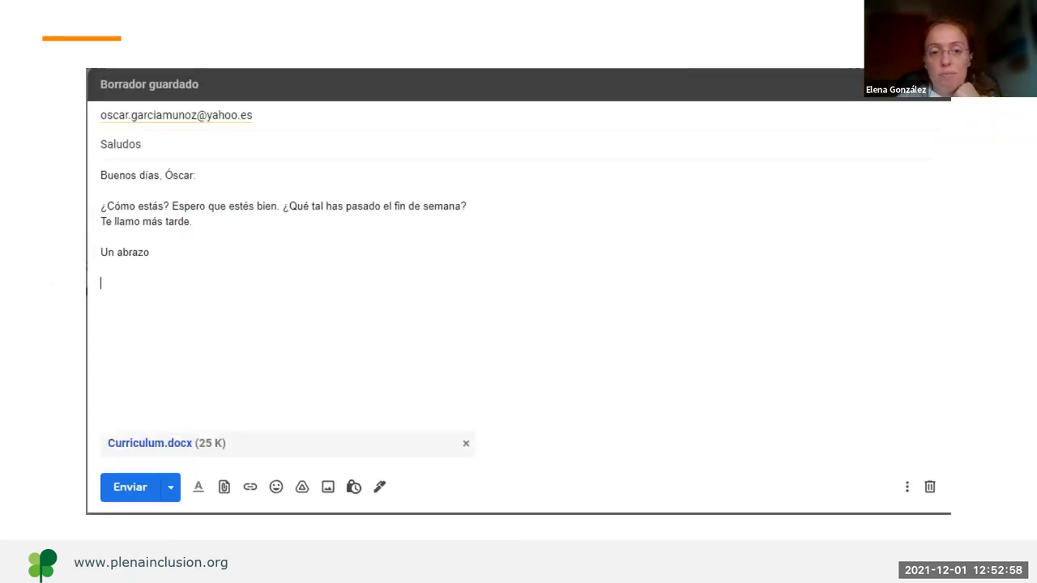
key("Escape")
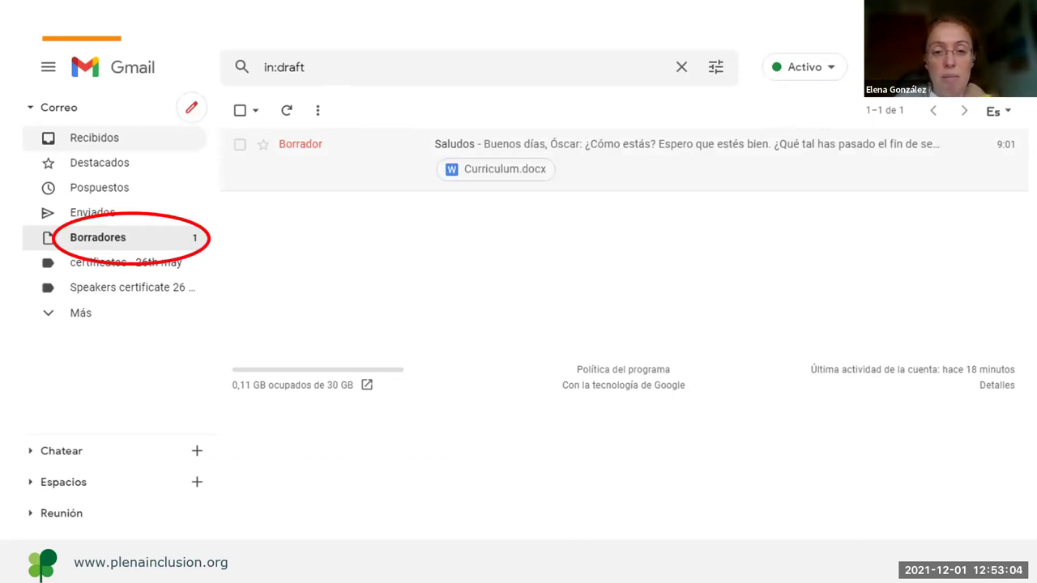
key("Return")
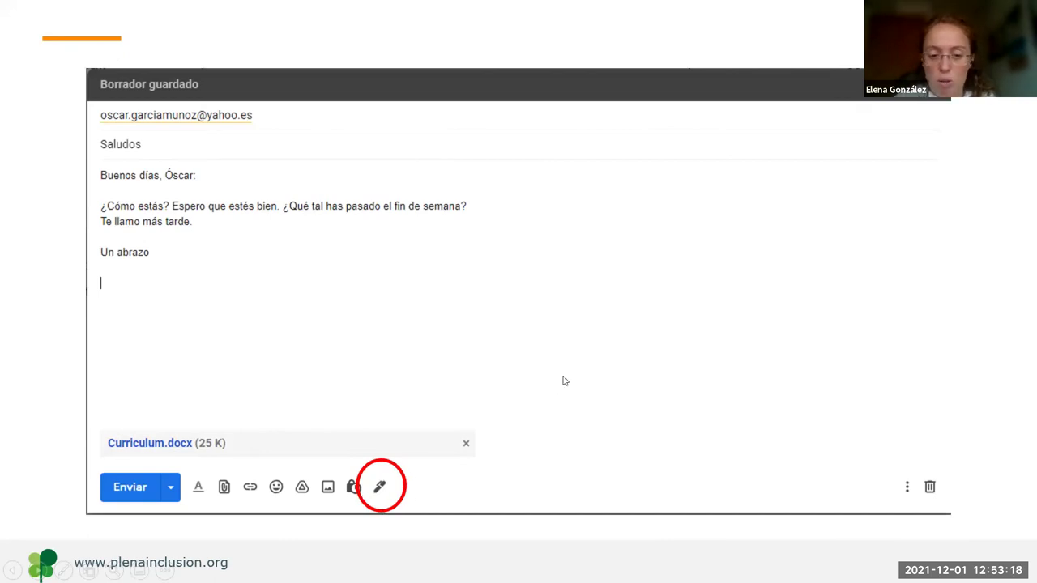
Step: Pick Mi firma profesional from the Insertar firma list (Sin firma, Mi firma profesional, T2V)
key("Right")
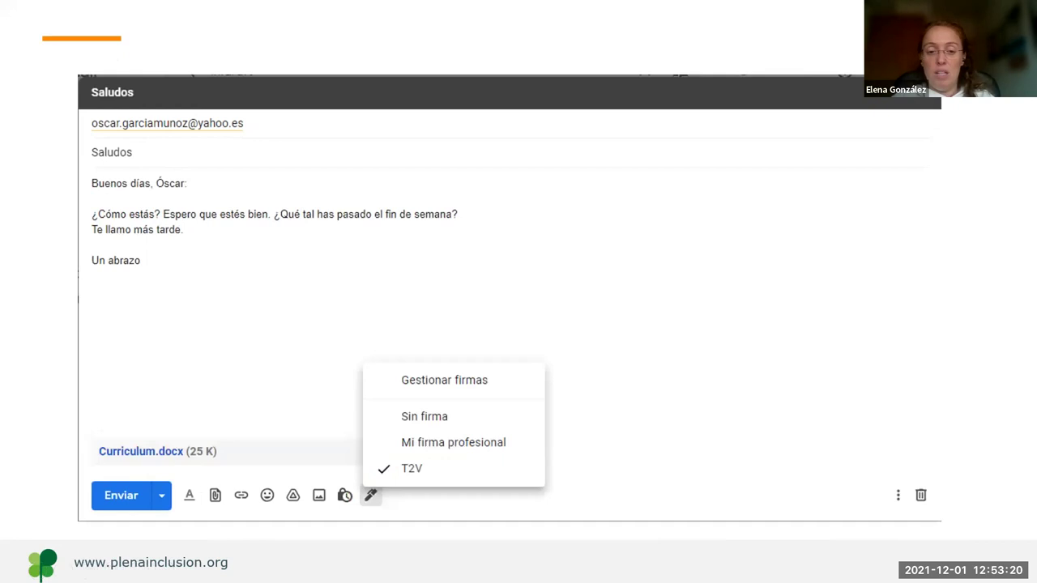
key("Left")
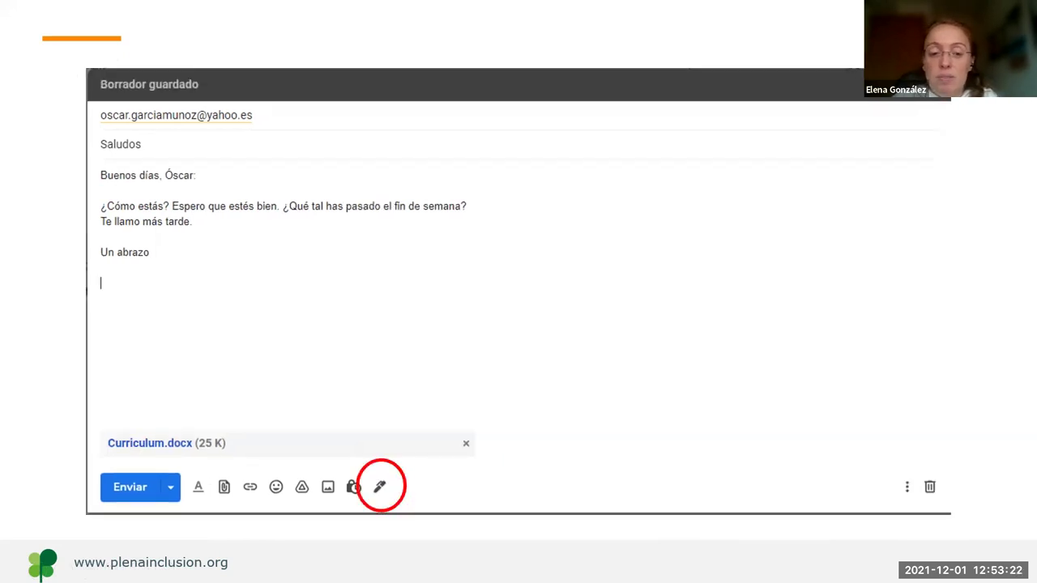
key("Right")
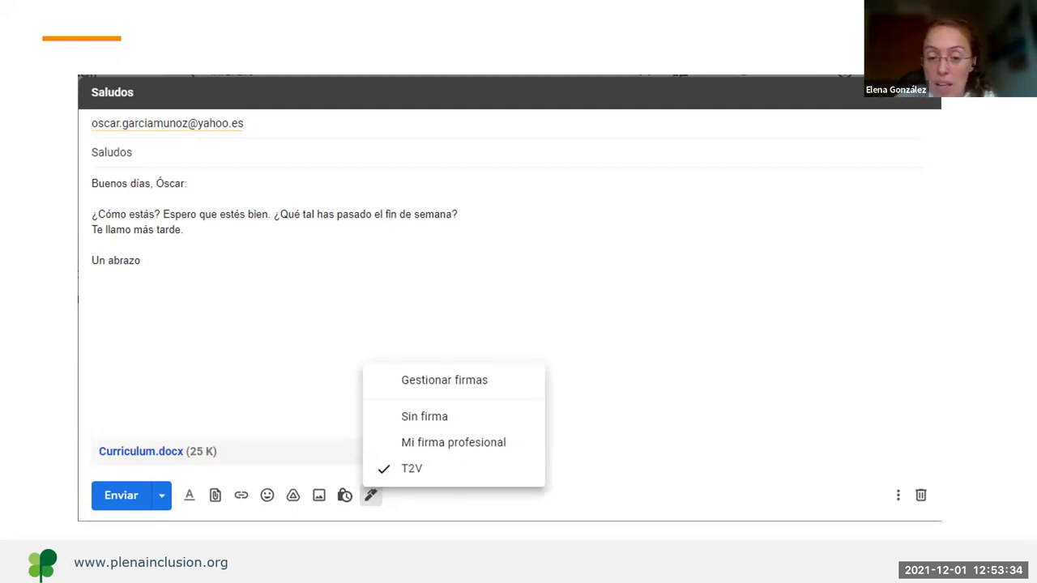
key("Right")
key("Right")
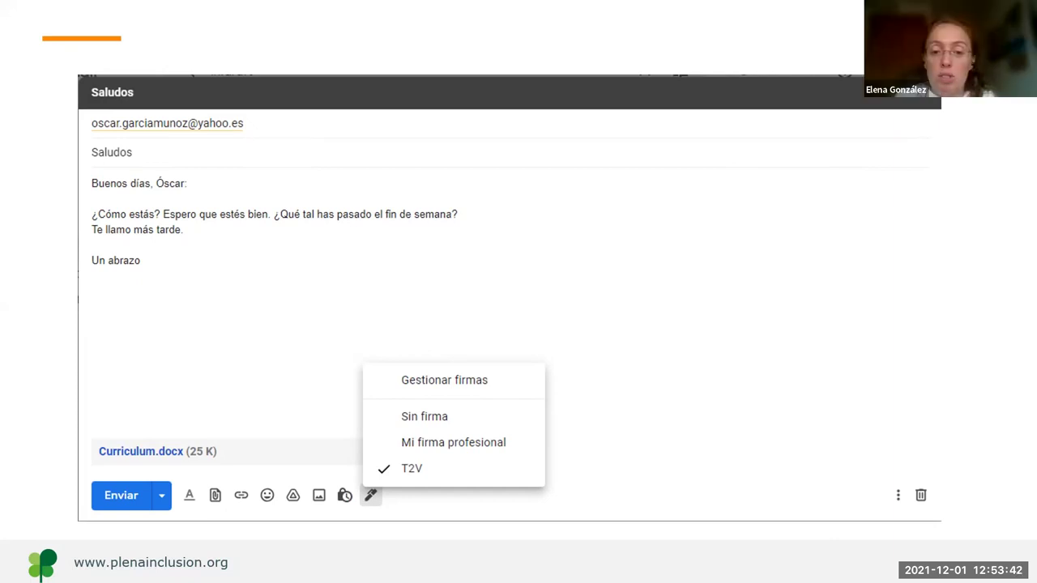
key("Right")
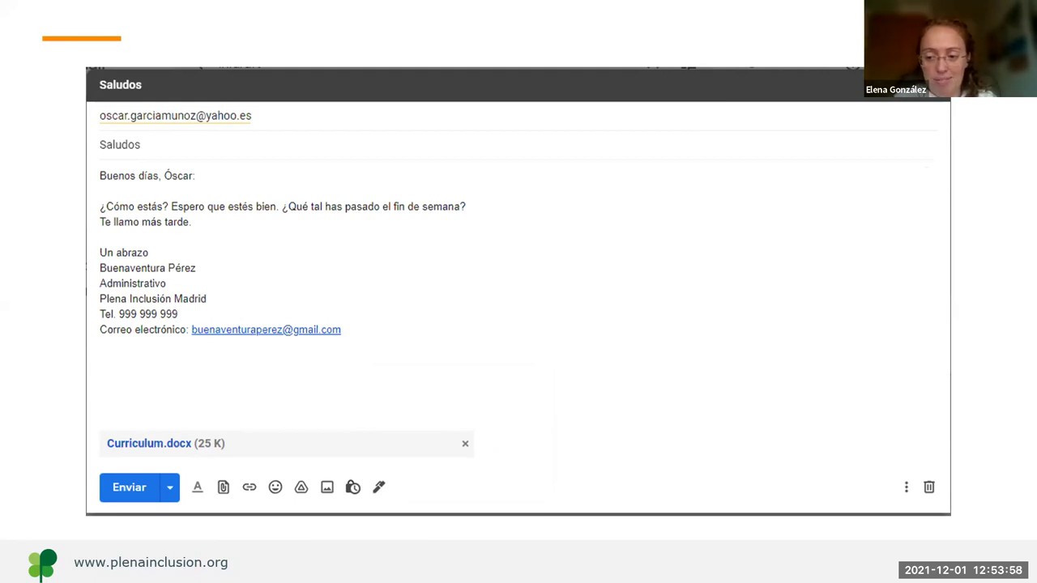
Step: Re-insert Mi firma profesional into the Saludos draft, then open a signed Redactar message
key("Right")
key("Left")
key("Right")
key("Right")
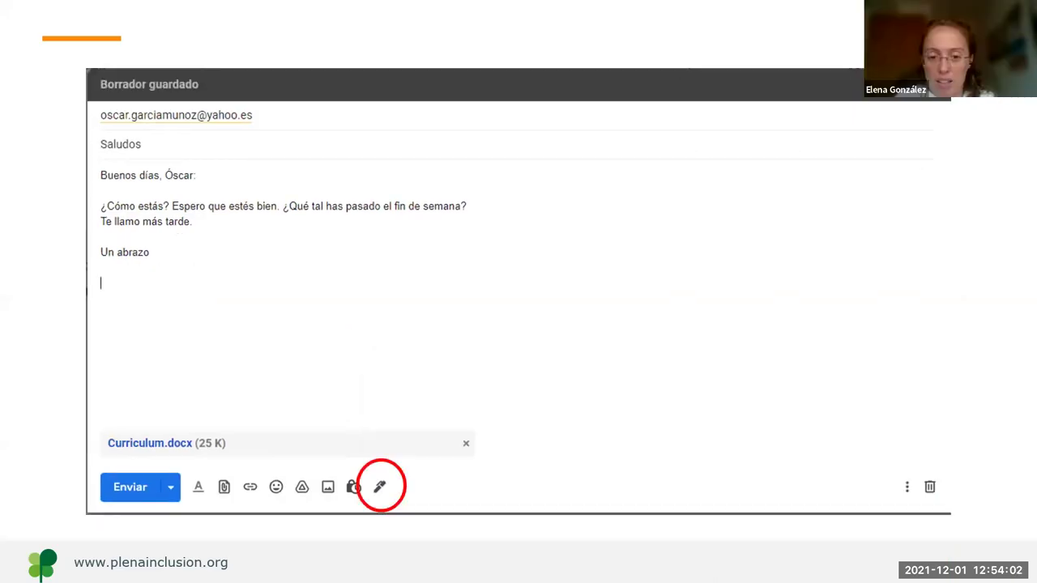
key("Left")
key("Right")
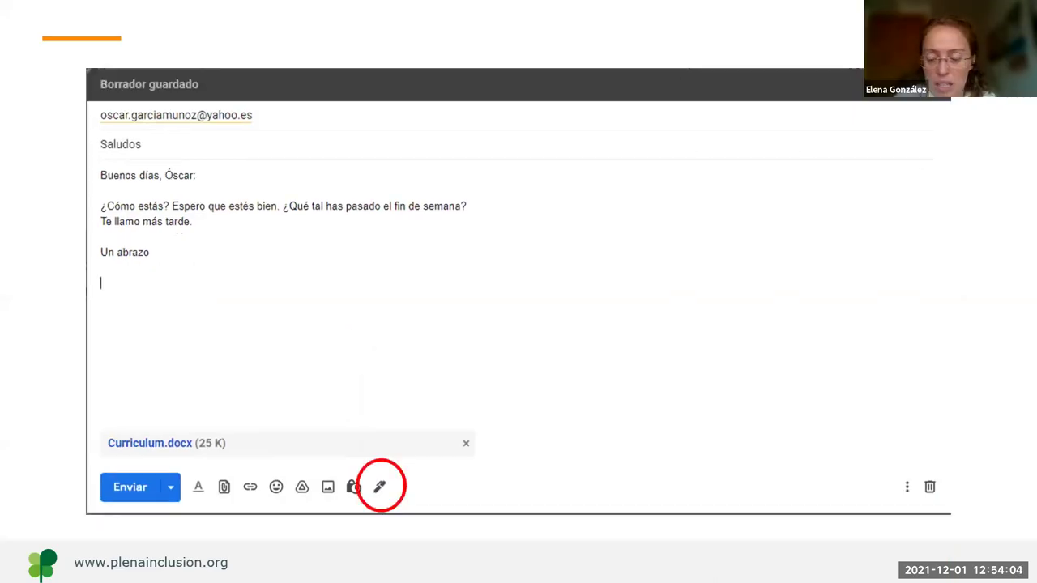
key("Right")
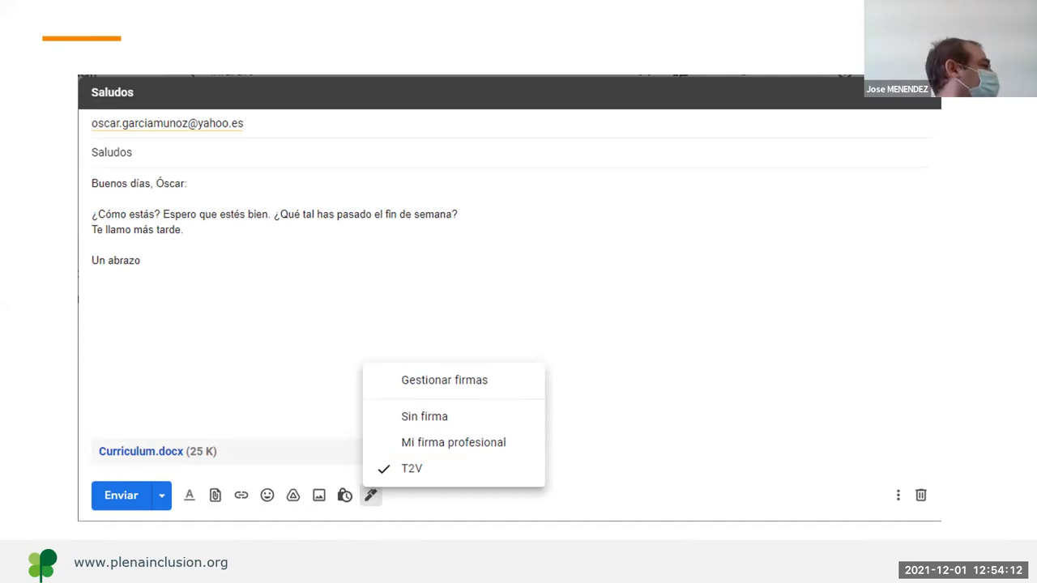
key("Right")
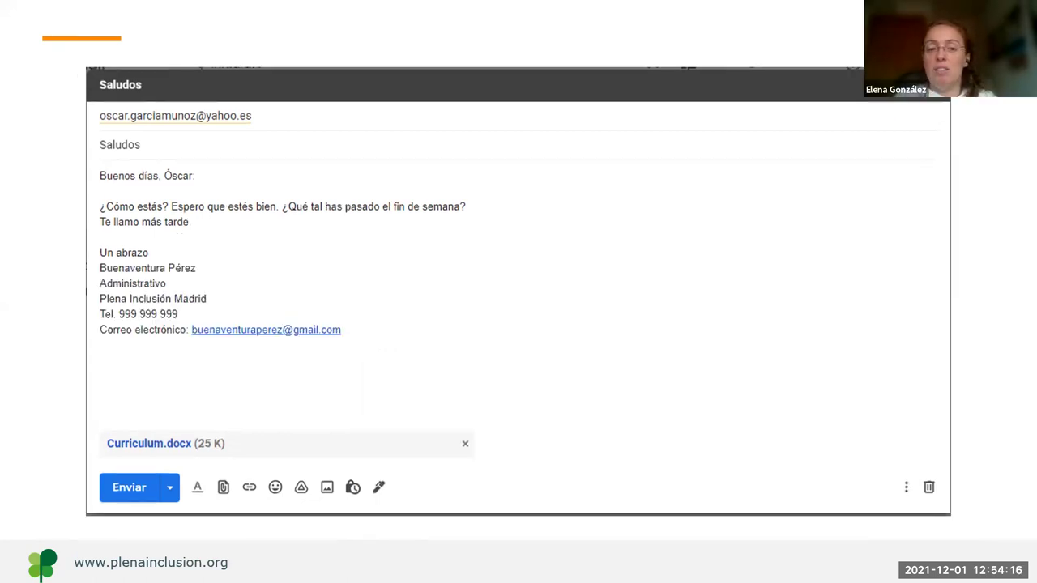
key("Right")
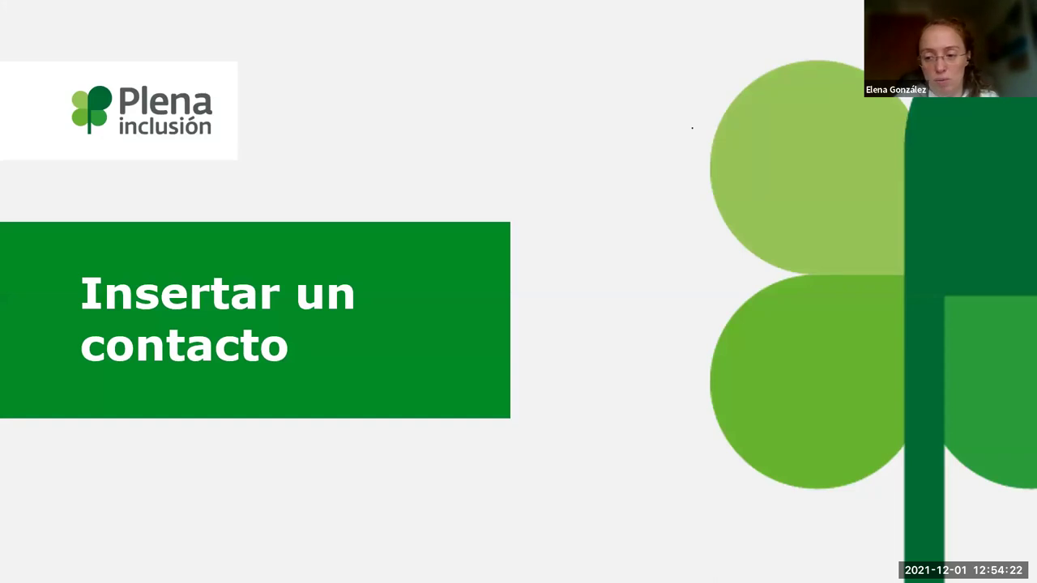
key("Right")
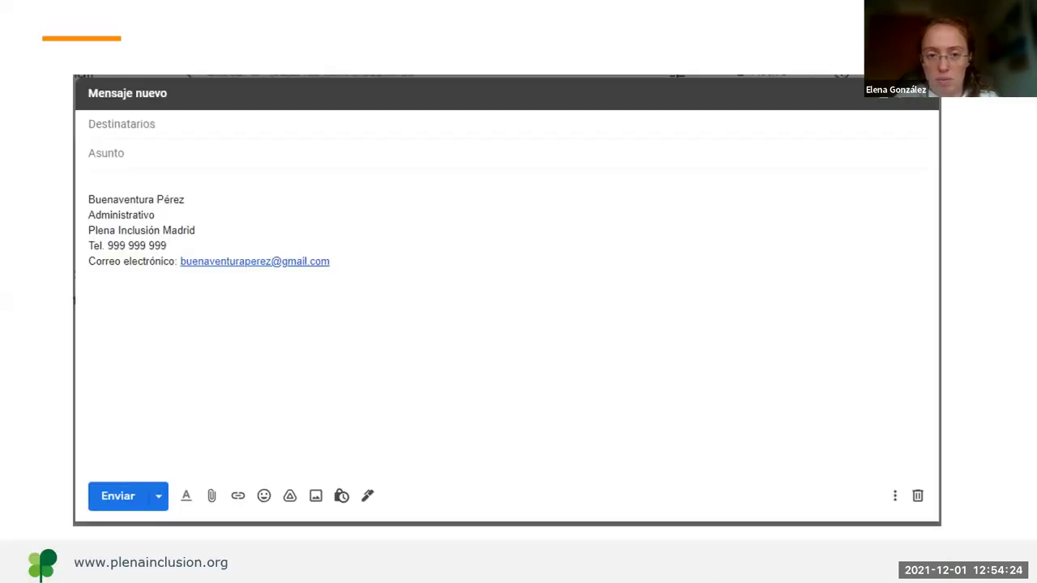
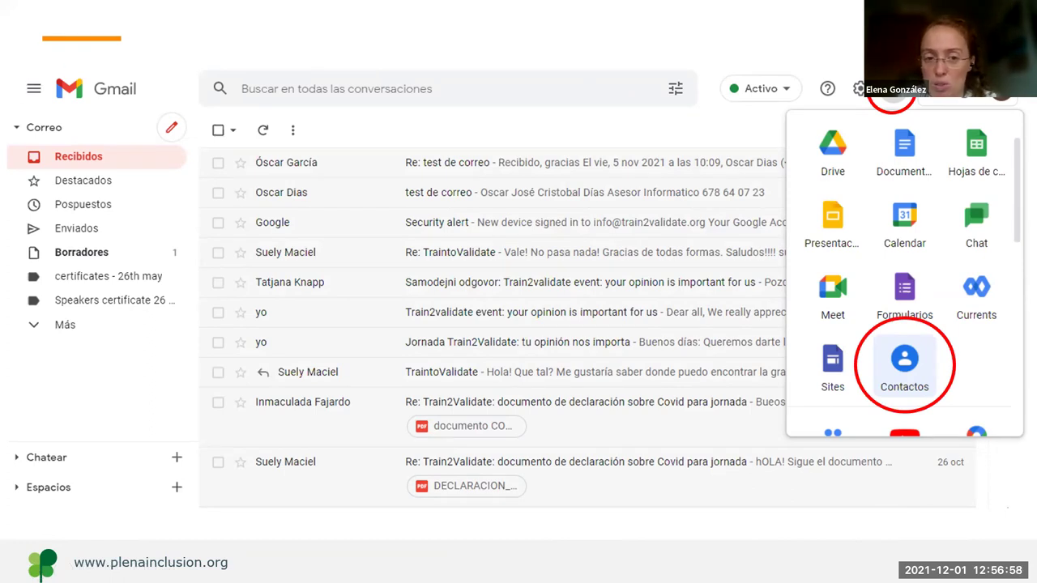
Step: Bring up the blank Crear un contacto form from the Crear contacto options in Contactos
key("Right")
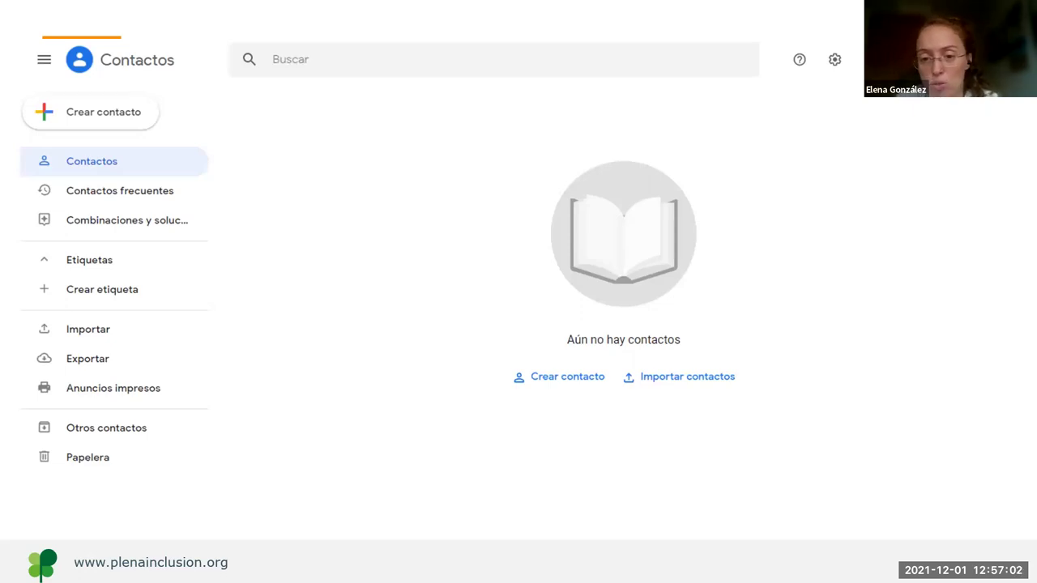
key("Right")
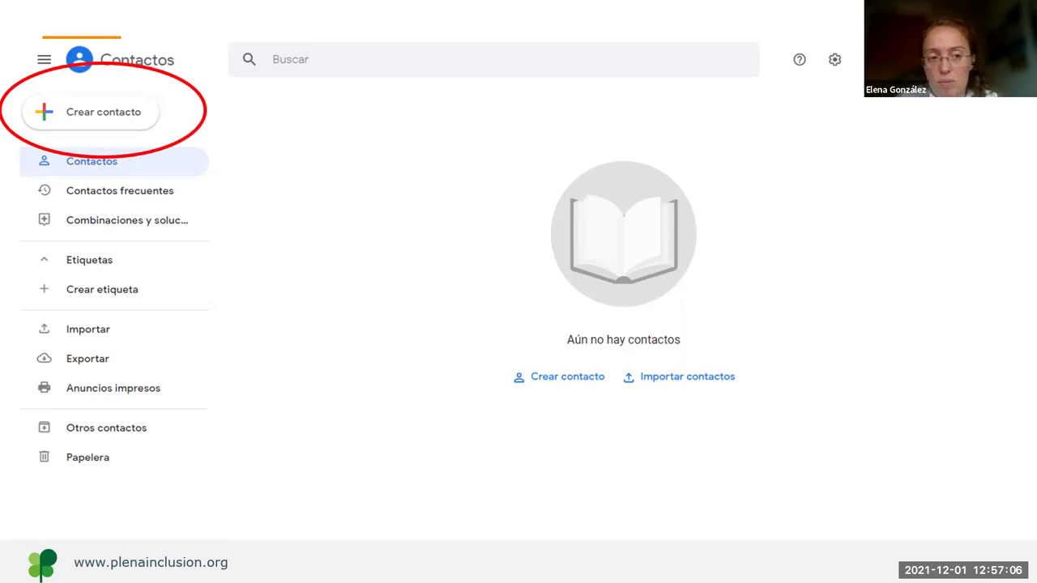
key("Right")
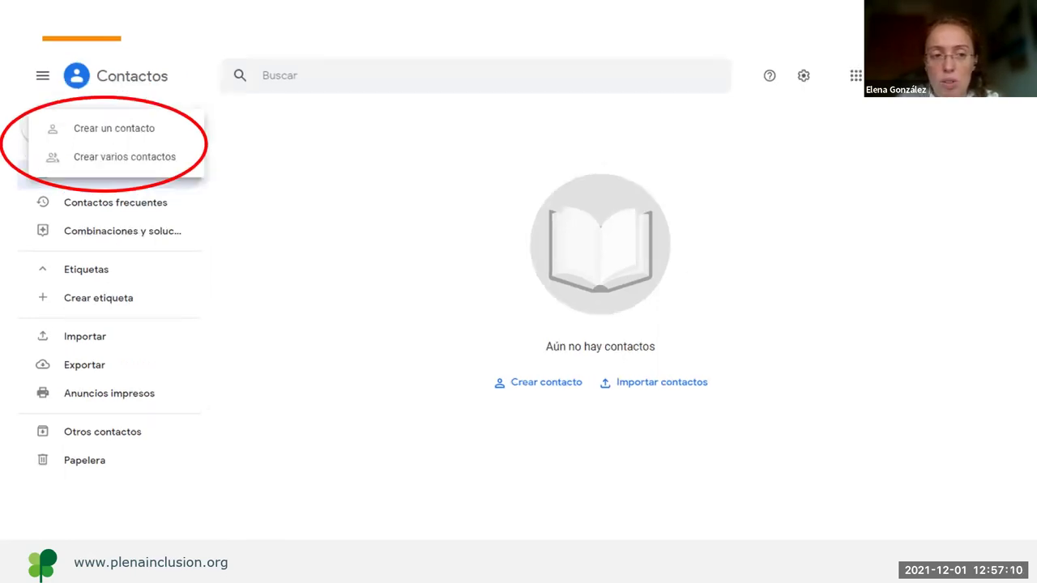
key("Right")
key("Left")
key("Right")
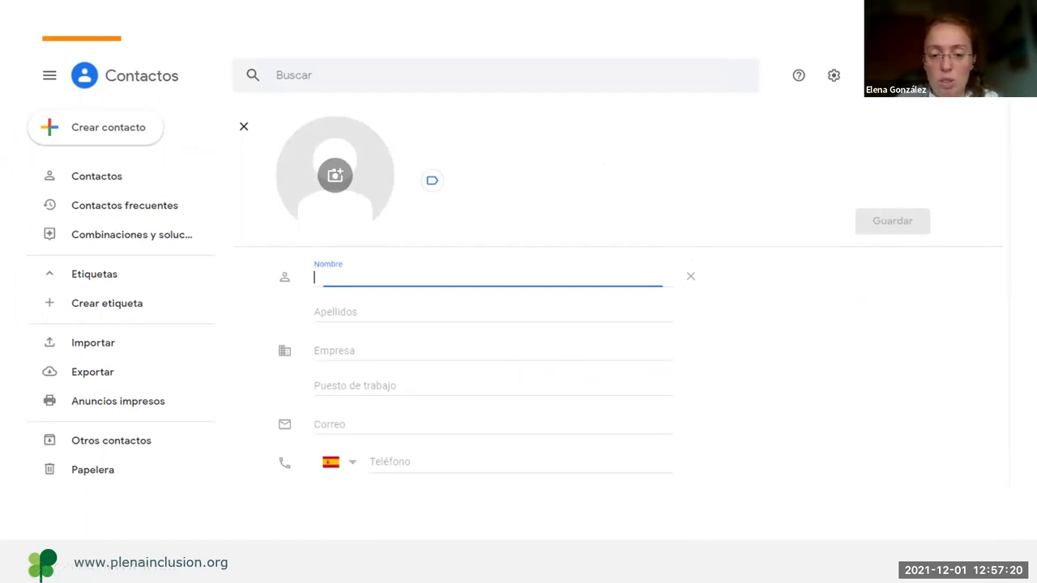
Step: Enter the contact's first name, surnames and e-mail address, then save with Guardar
key("Right")
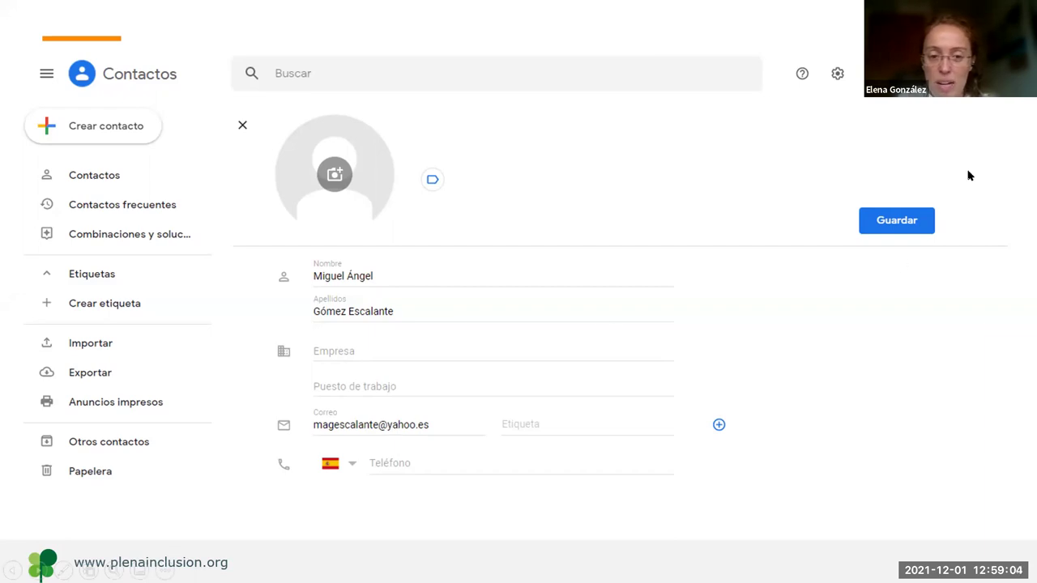
left_click(932, 202)
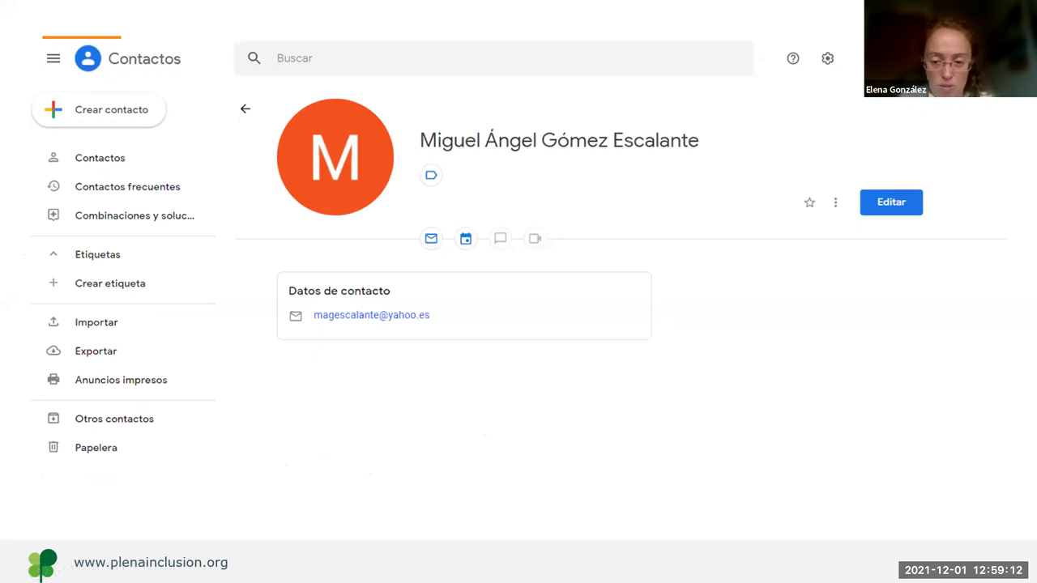
Step: Open the Google apps launcher to reach Gmail for a new message
left_click(863, 59)
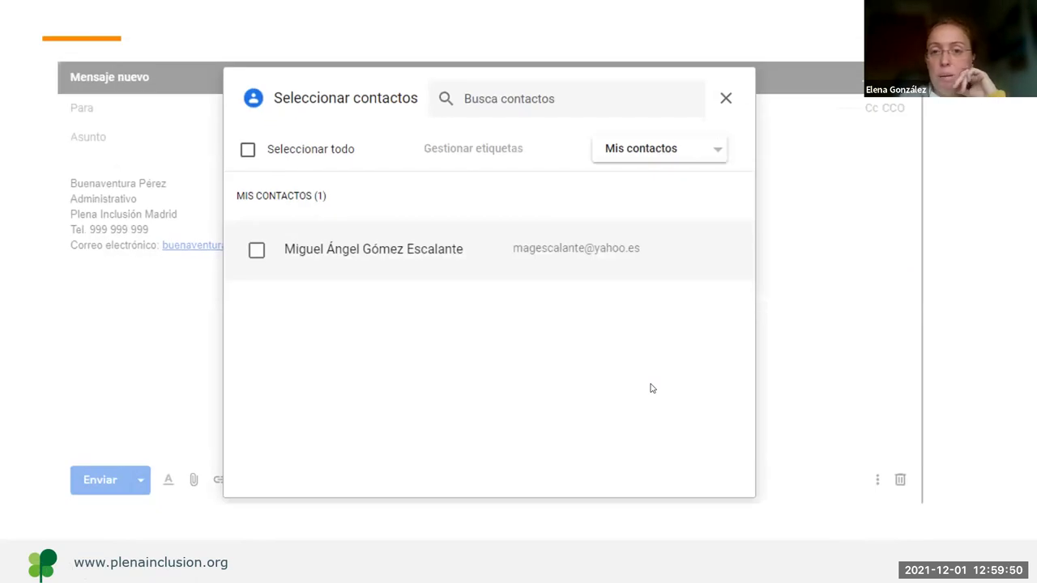
Step: Tick the saved contact in Seleccionar contactos and insert it as the message's recipient
key("space")
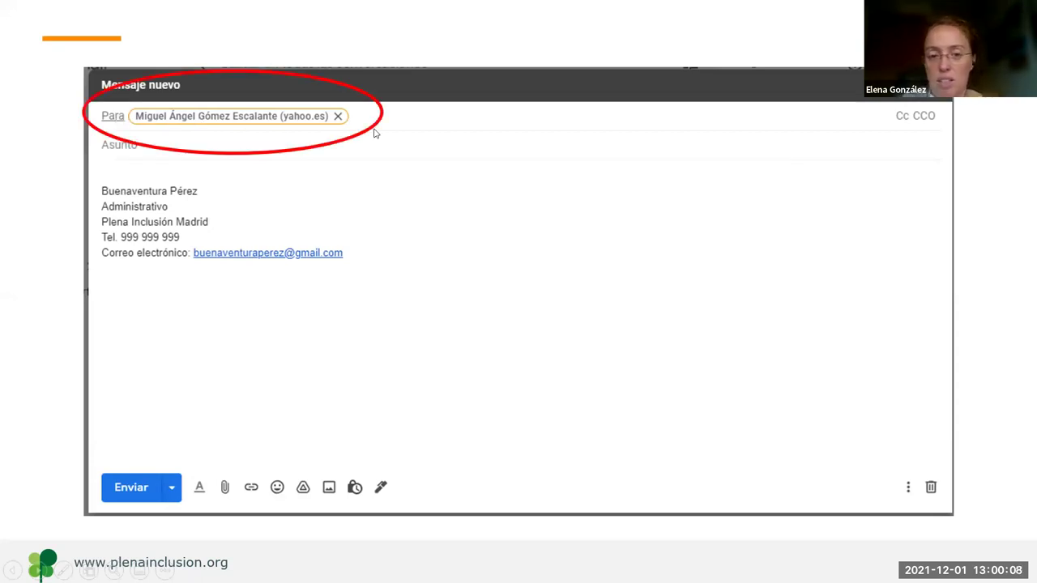
key("Right")
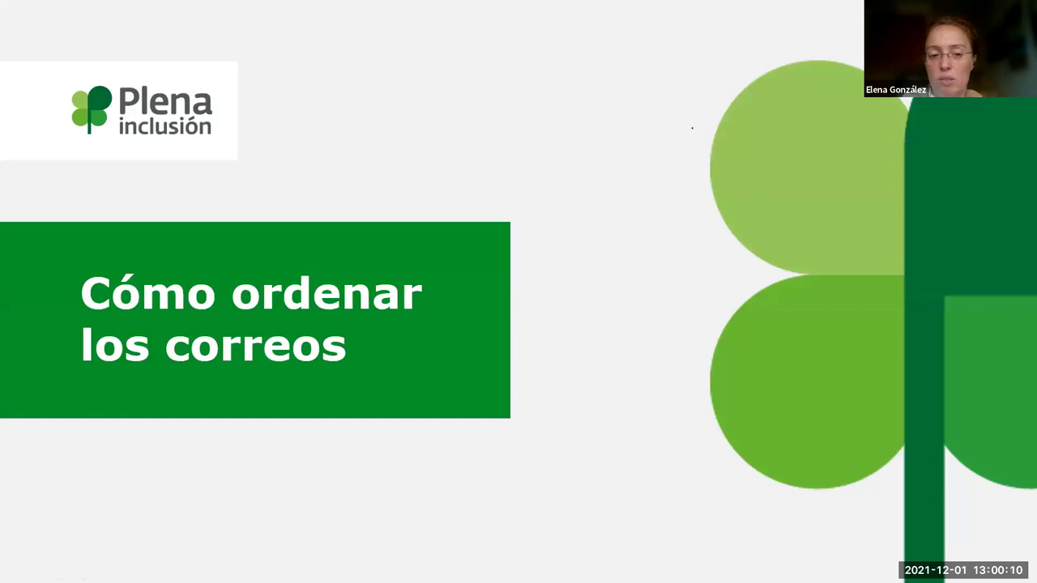
key("Left")
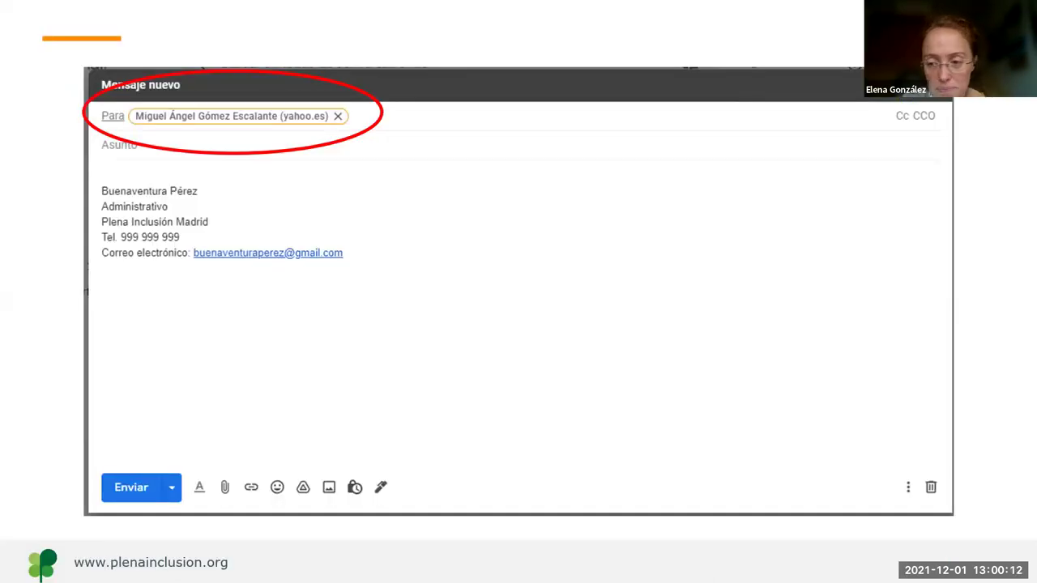